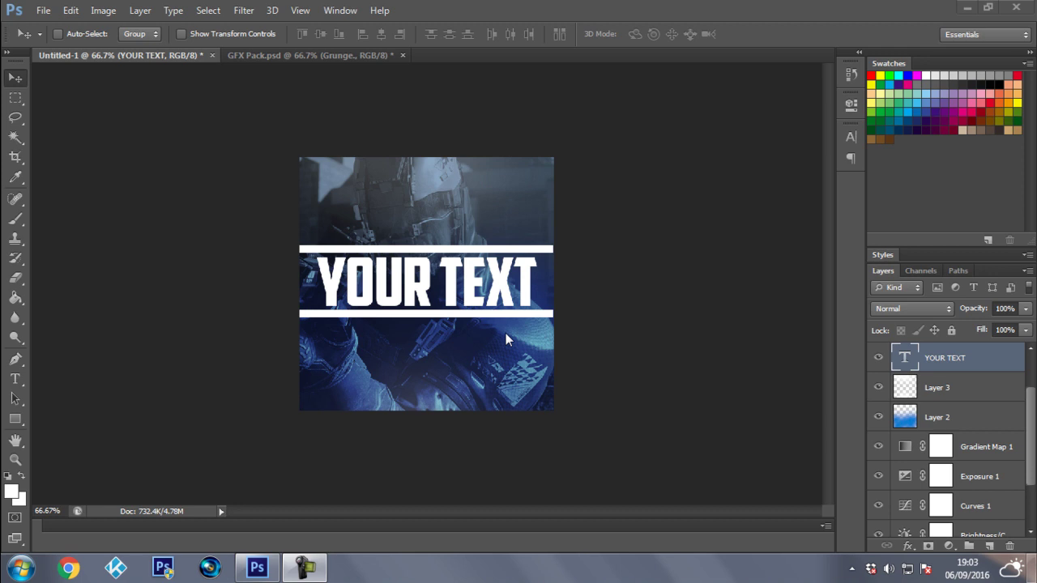
# Create a new 500 × 500 px document with a transparent background
pyautogui.click(44, 11)
pyautogui.click(56, 29)
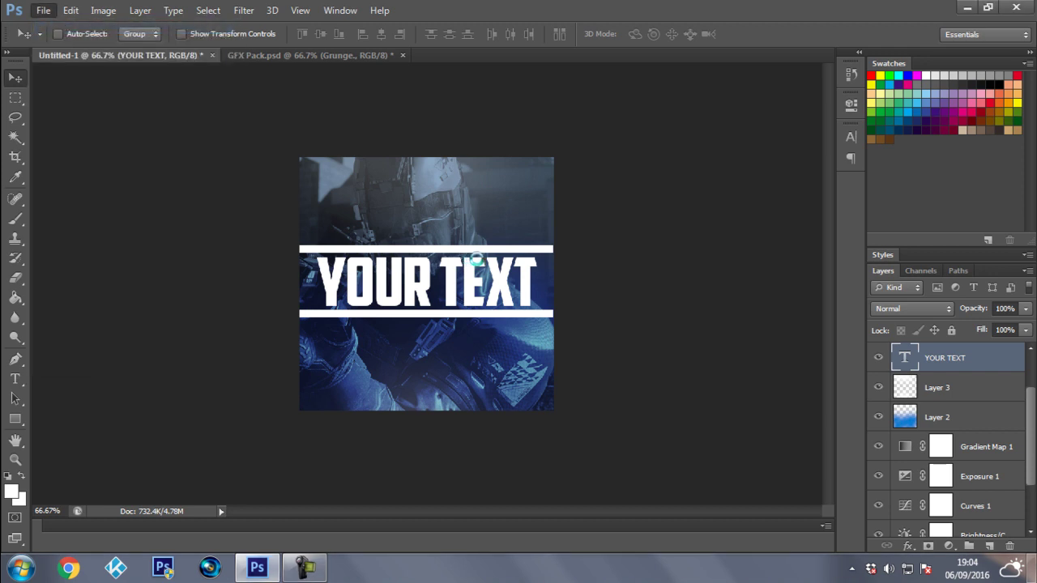
pyautogui.click(421, 198)
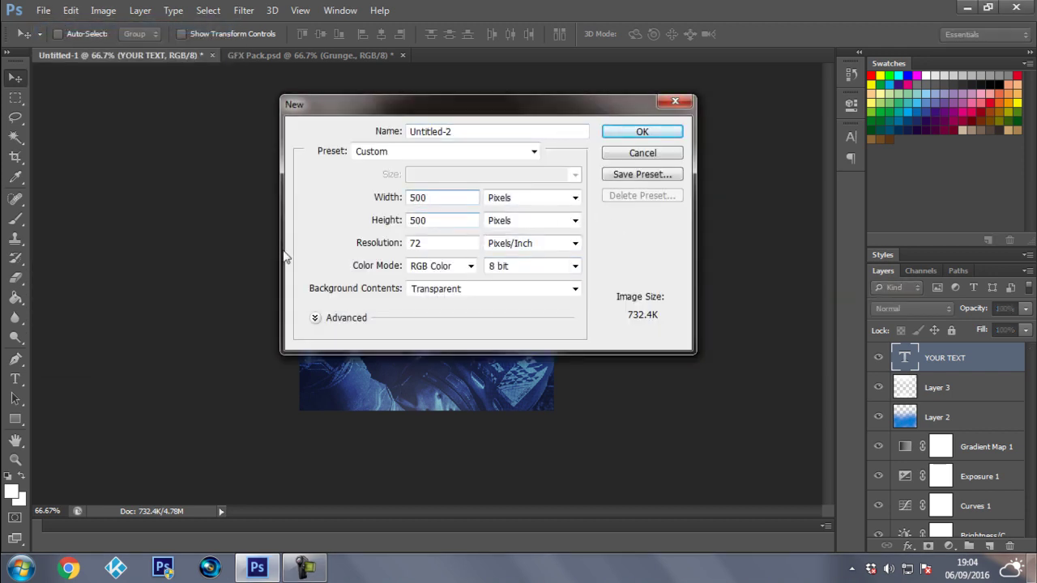
pyautogui.click(642, 133)
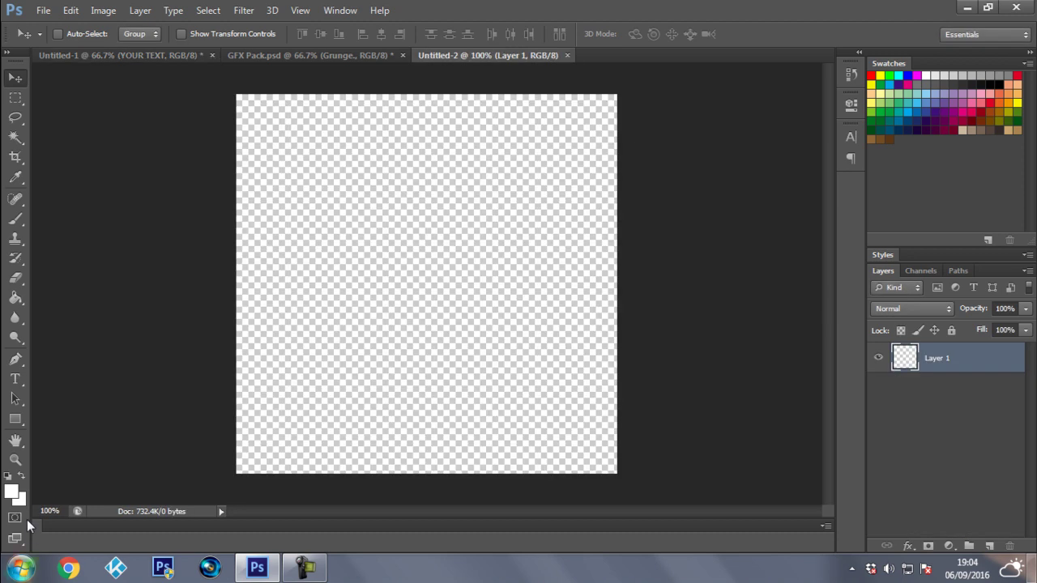
# Set the foreground colour to black (000000) and fill Layer 1 with it
pyautogui.click(13, 496)
pyautogui.write('000000')
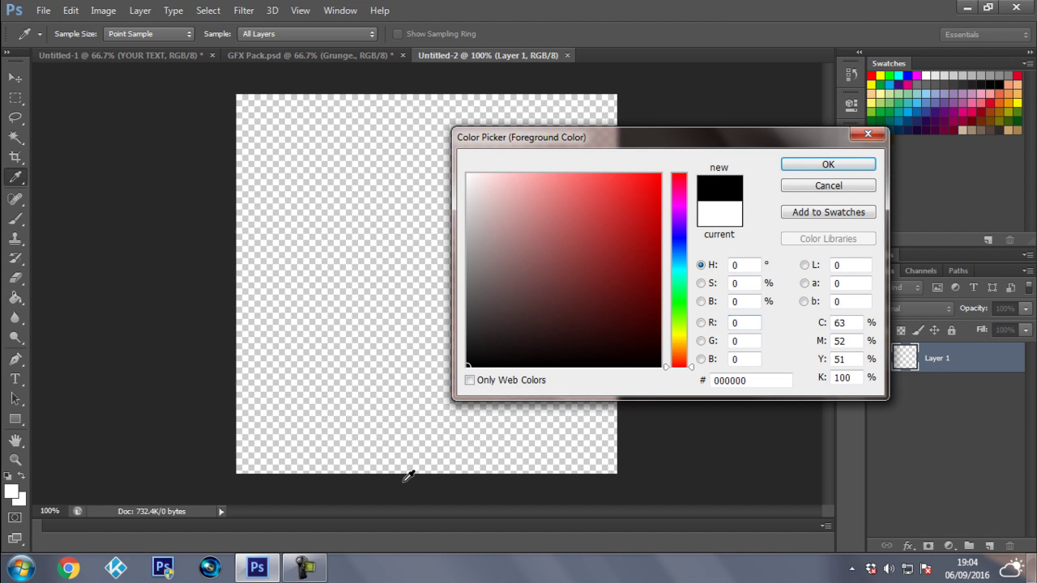
pyautogui.press('Return')
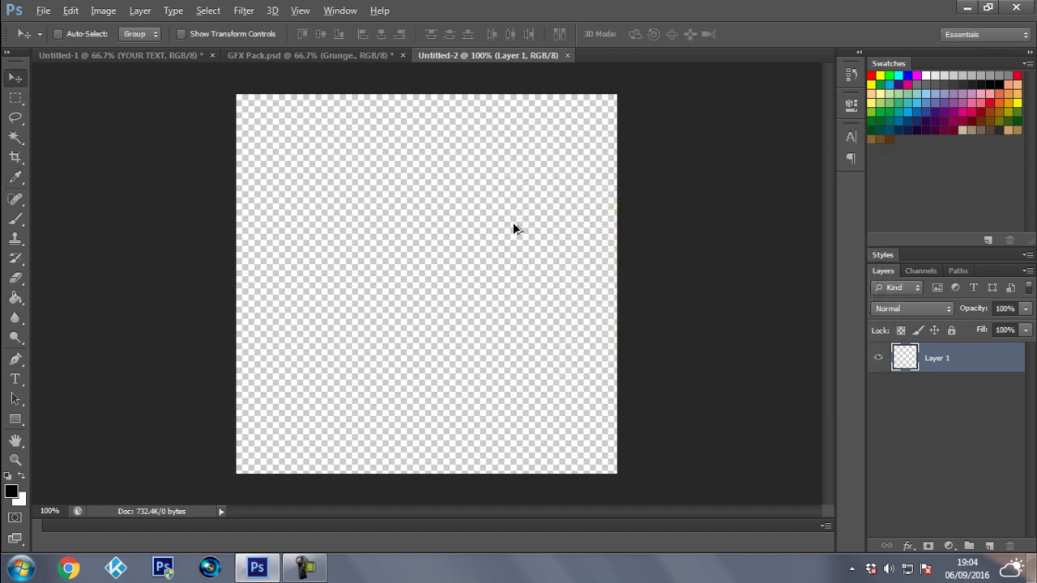
pyautogui.hotkey('alt', 'BackSpace')
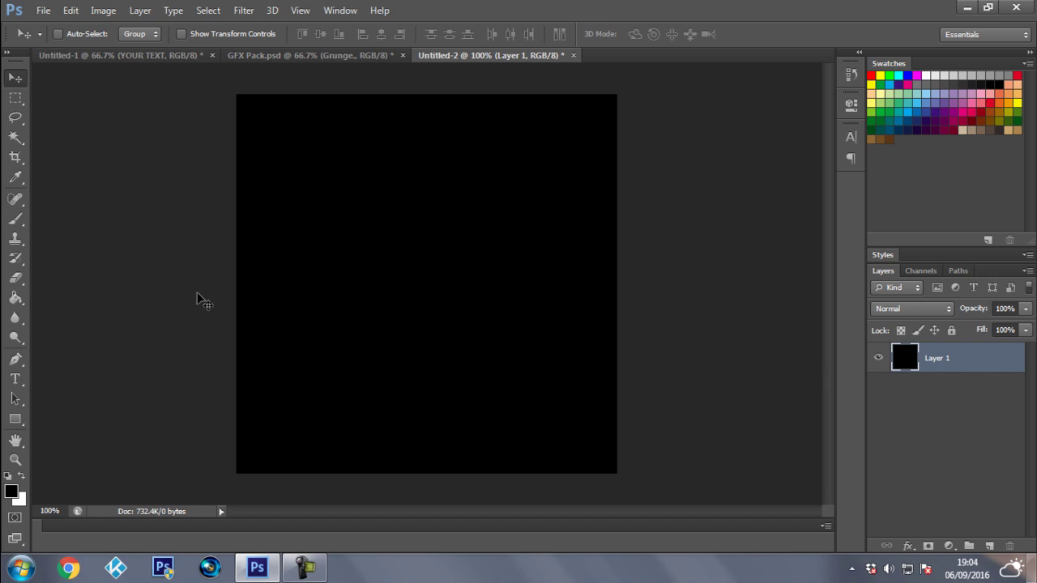
# In GFX Pack.psd, expand the COD Backgrounds group and make layer 7 visible
pyautogui.click(16, 378)
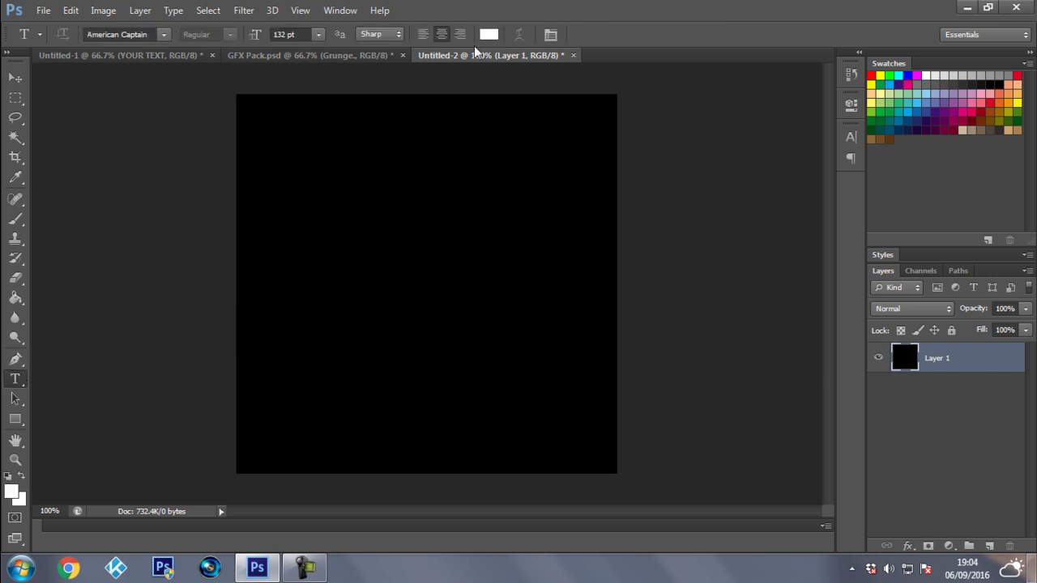
pyautogui.click(378, 54)
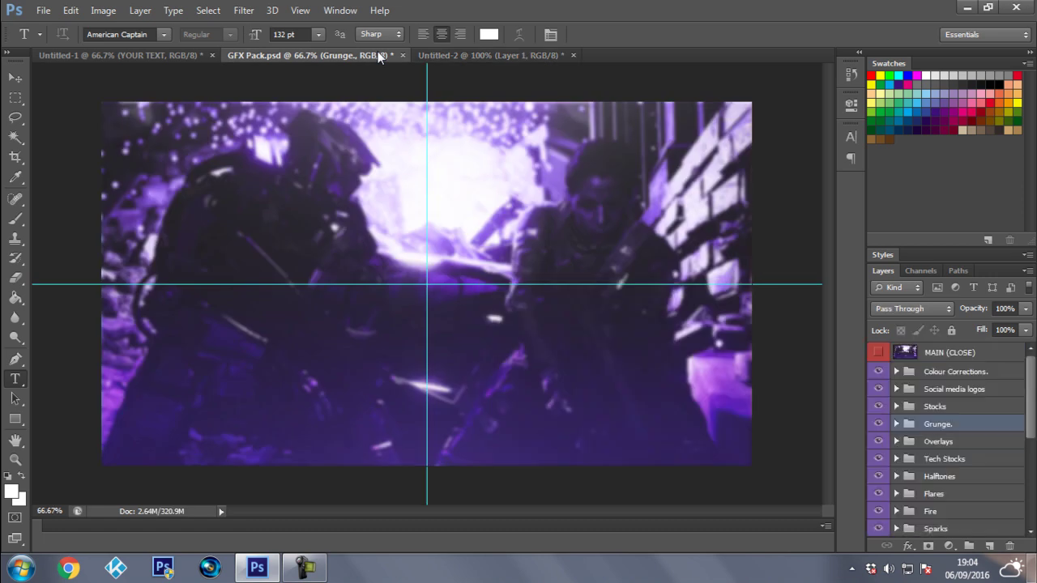
pyautogui.scroll(-5, 966, 486)
pyautogui.click(896, 386)
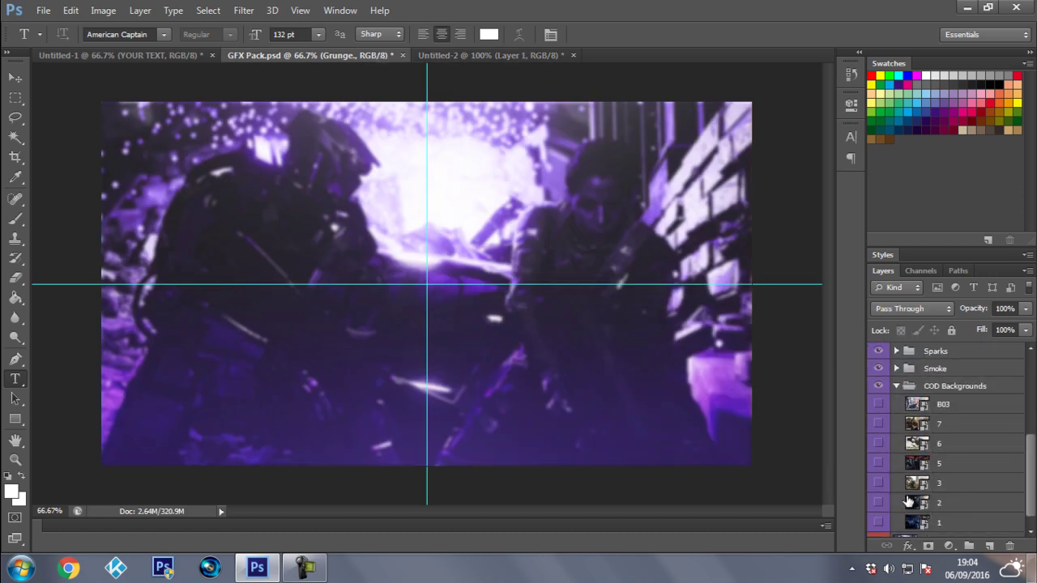
pyautogui.click(878, 424)
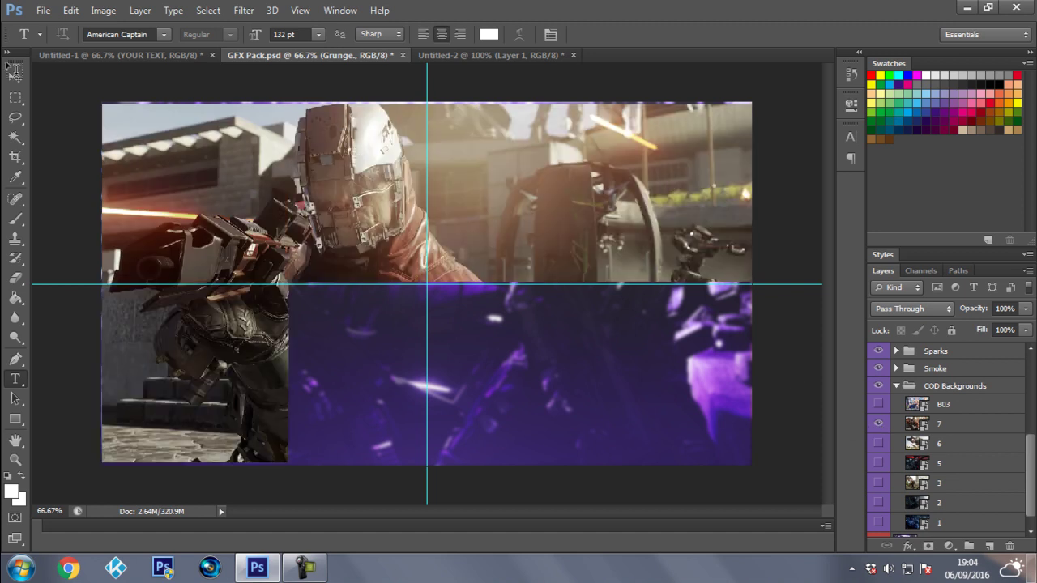
# Move layer 7 into Untitled-2, scale it to about 66.7%, and centre the helmet
pyautogui.click(16, 79)
pyautogui.moveTo(239, 177); pyautogui.dragTo(456, 274)
pyautogui.moveTo(363, 264); pyautogui.dragTo(384, 262)
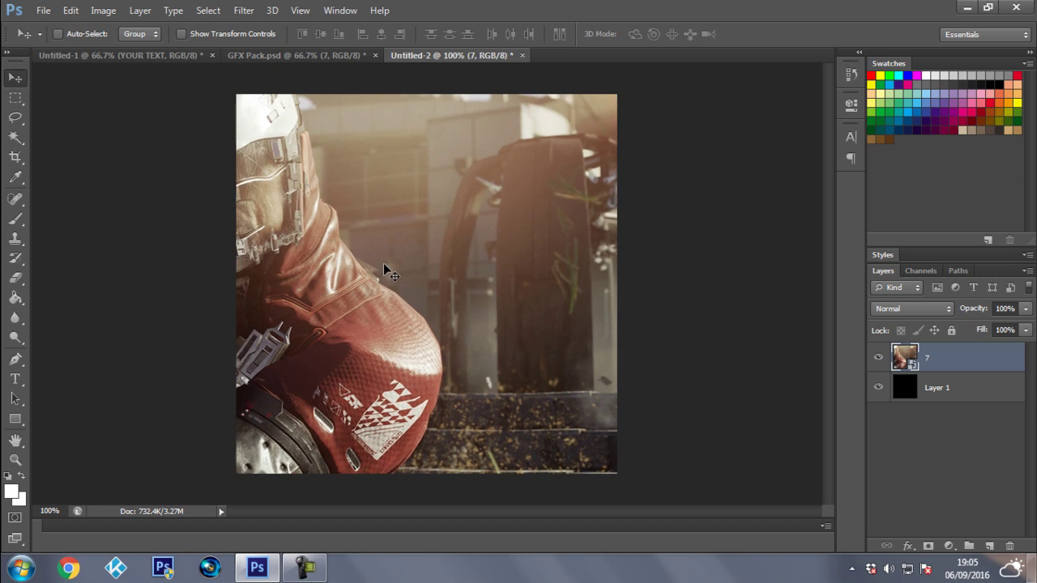
pyautogui.moveTo(298, 230); pyautogui.dragTo(519, 264)
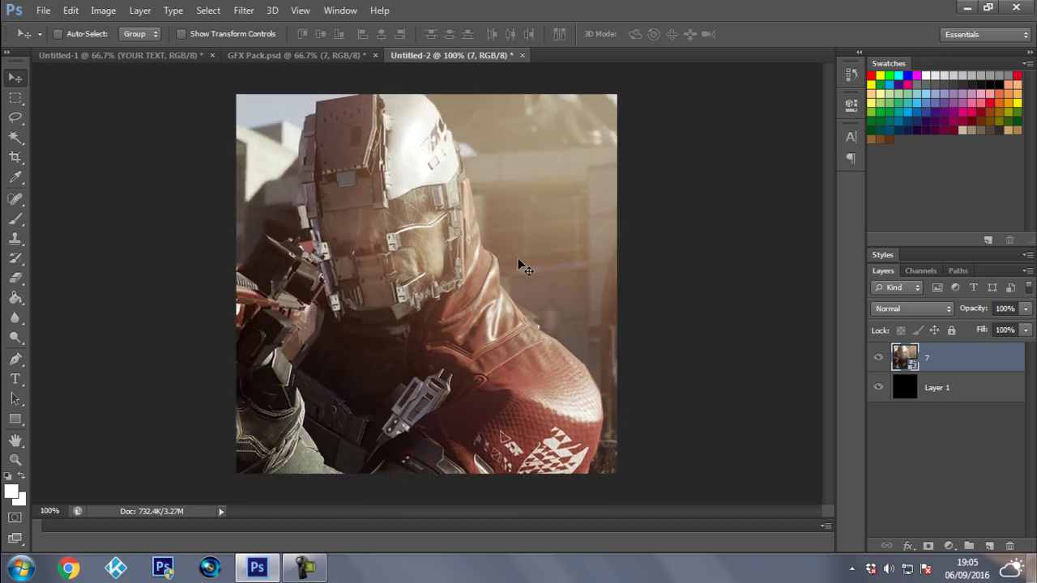
pyautogui.hotkey('ctrl', 't')
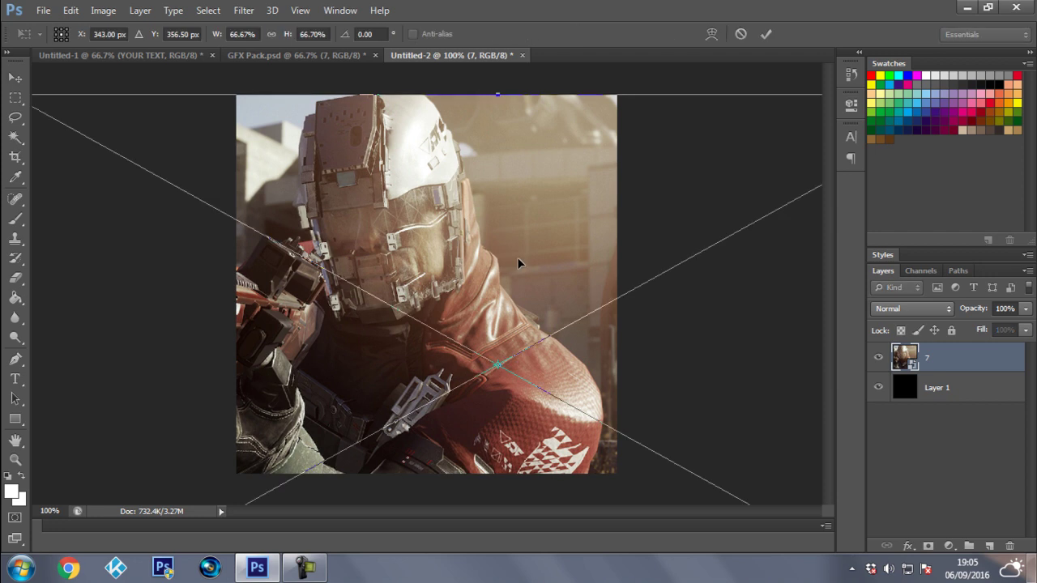
pyautogui.click(765, 33)
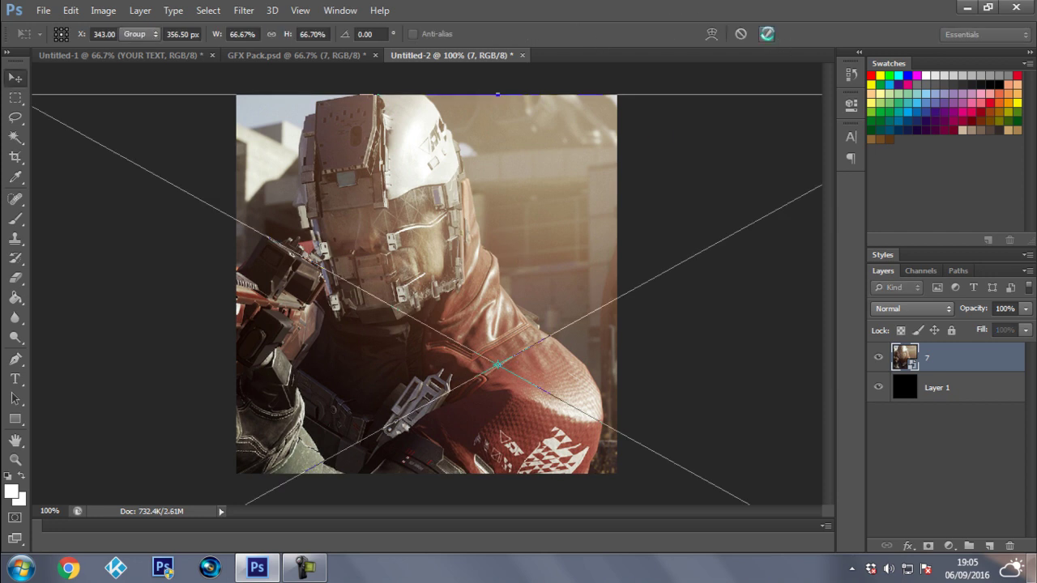
pyautogui.moveTo(471, 213); pyautogui.dragTo(515, 218)
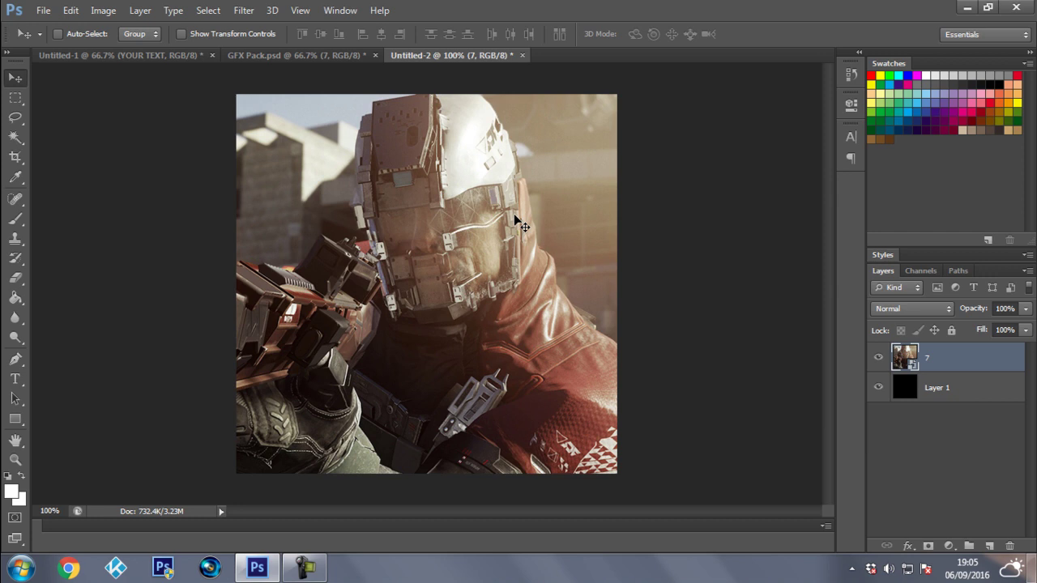
# Set layer 7 to Luminosity and add Brightness/Contrast at -33 brightness, 24 contrast
pyautogui.click(891, 309)
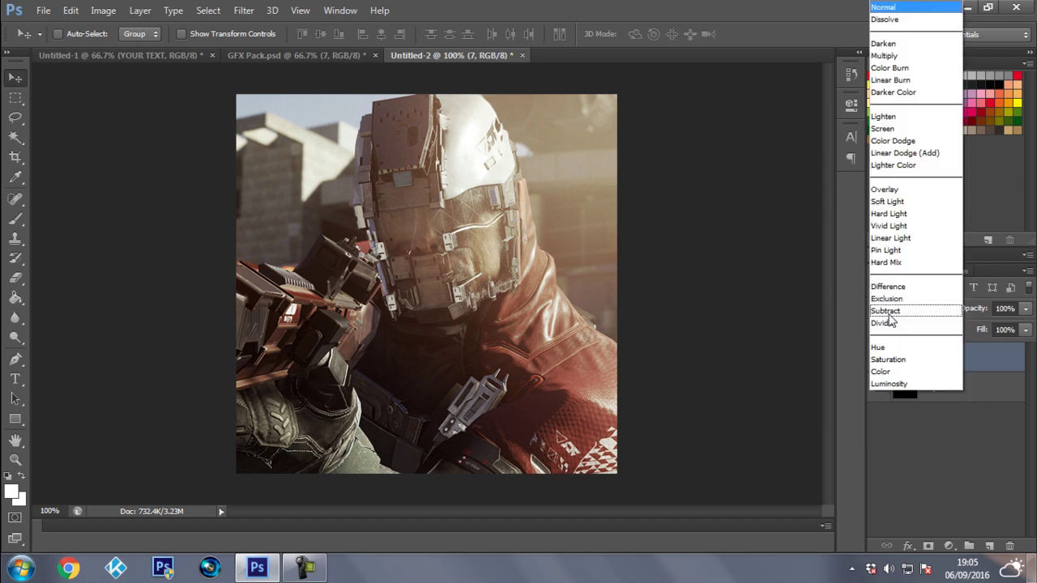
pyautogui.click(897, 384)
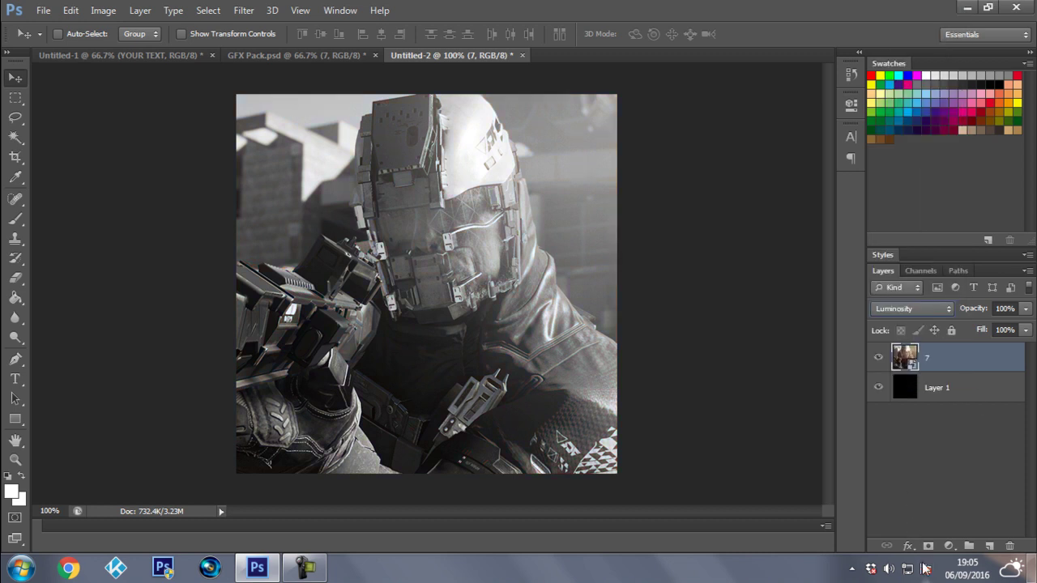
pyautogui.click(947, 547)
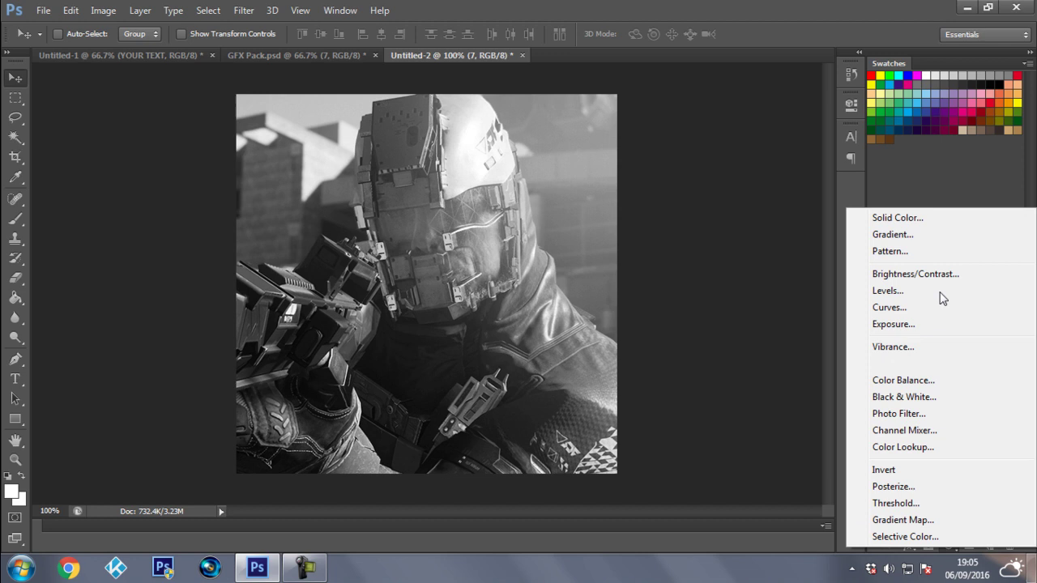
pyautogui.click(916, 275)
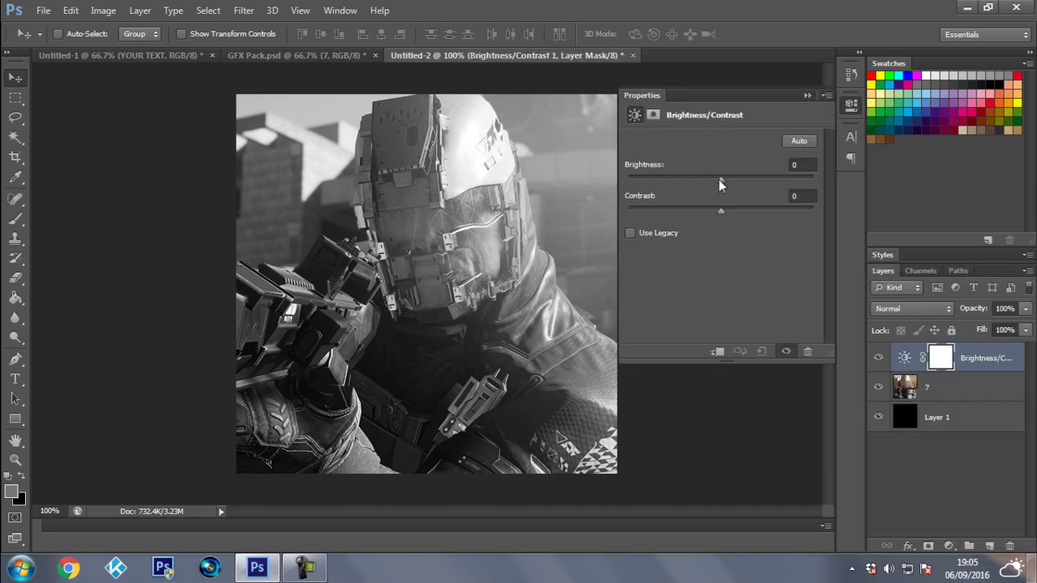
pyautogui.moveTo(720, 178); pyautogui.dragTo(700, 178)
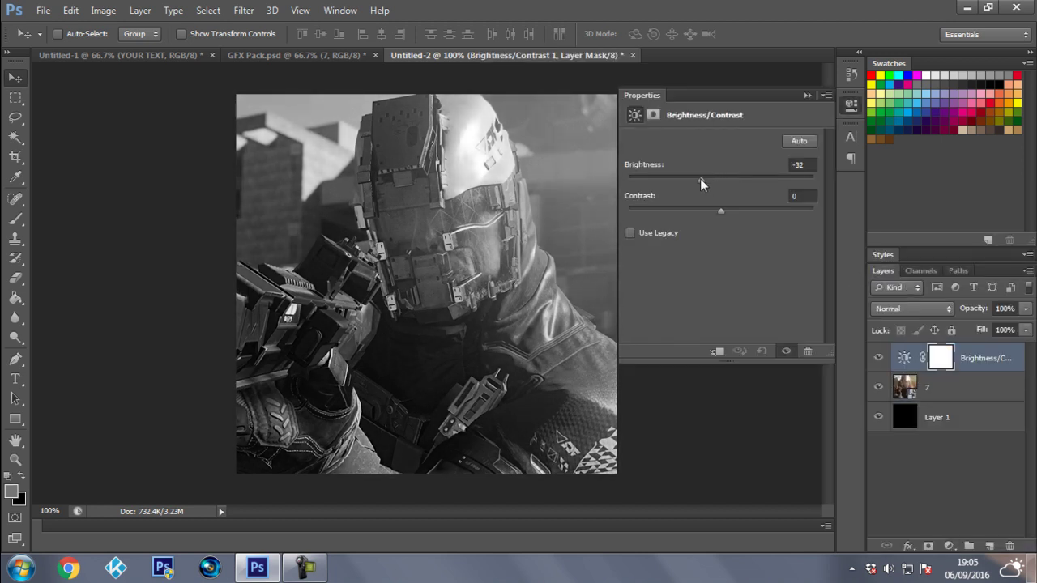
pyautogui.moveTo(732, 209); pyautogui.dragTo(743, 209)
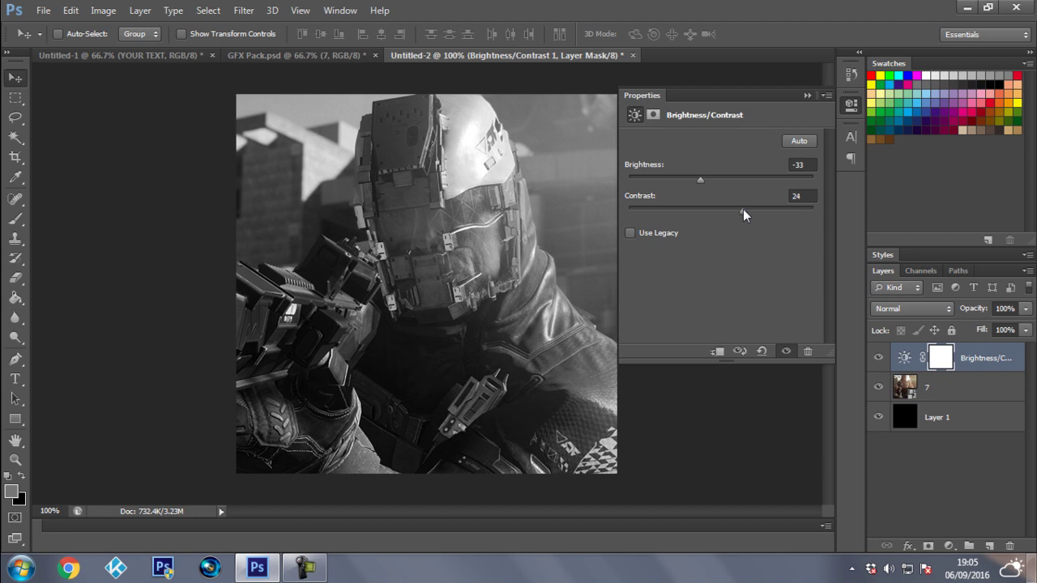
pyautogui.click(806, 95)
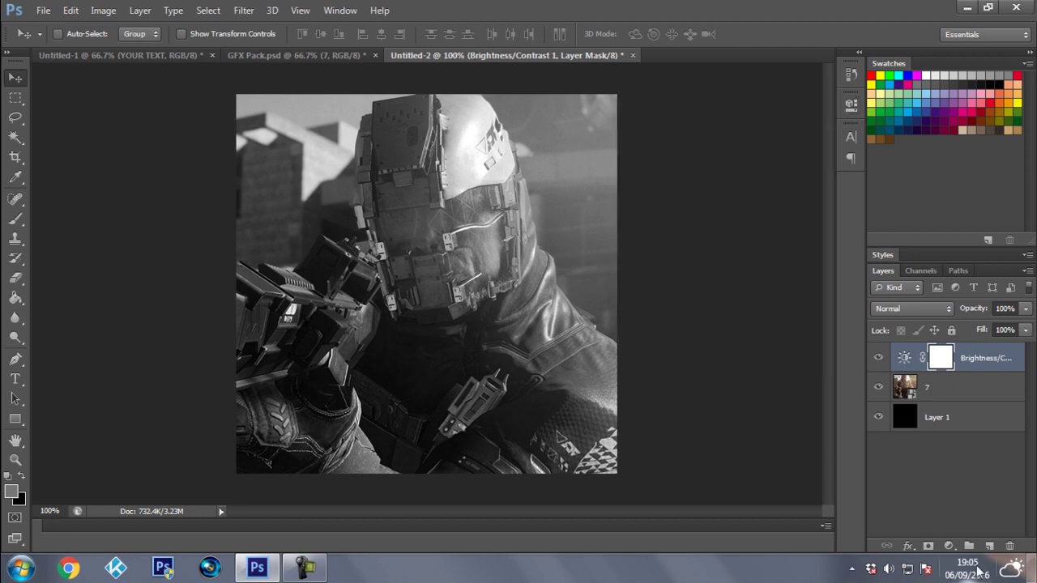
# Add an S-shaped Curves adjustment layer for stronger contrast
pyautogui.click(950, 545)
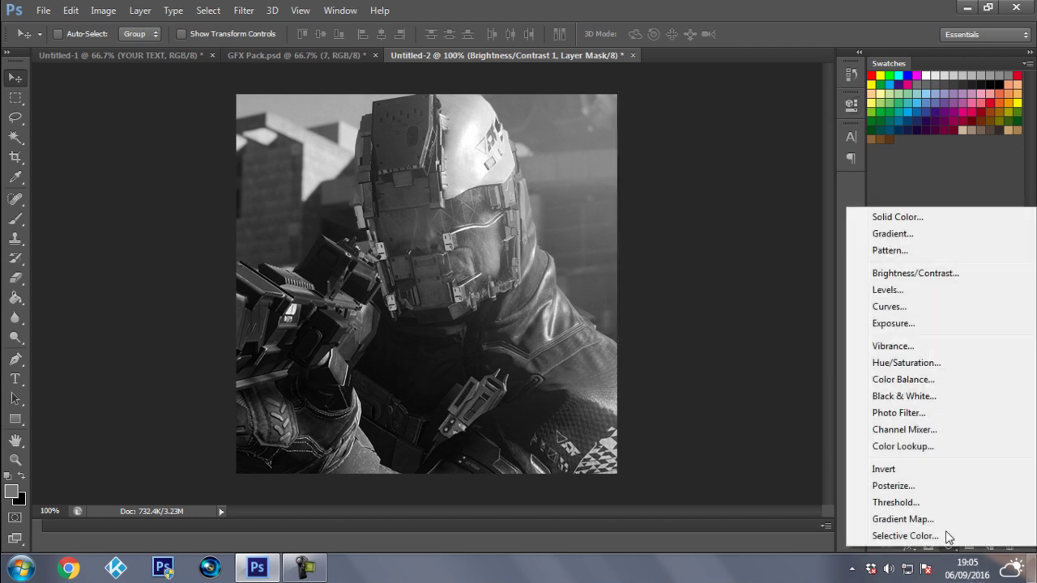
pyautogui.click(886, 308)
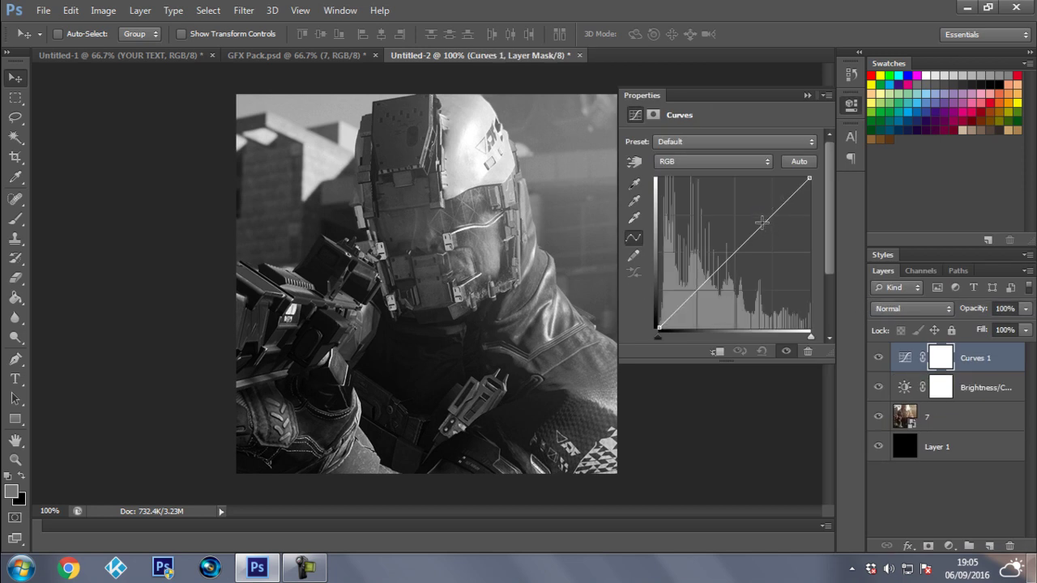
pyautogui.moveTo(756, 231); pyautogui.dragTo(755, 221)
pyautogui.moveTo(713, 268); pyautogui.dragTo(711, 279)
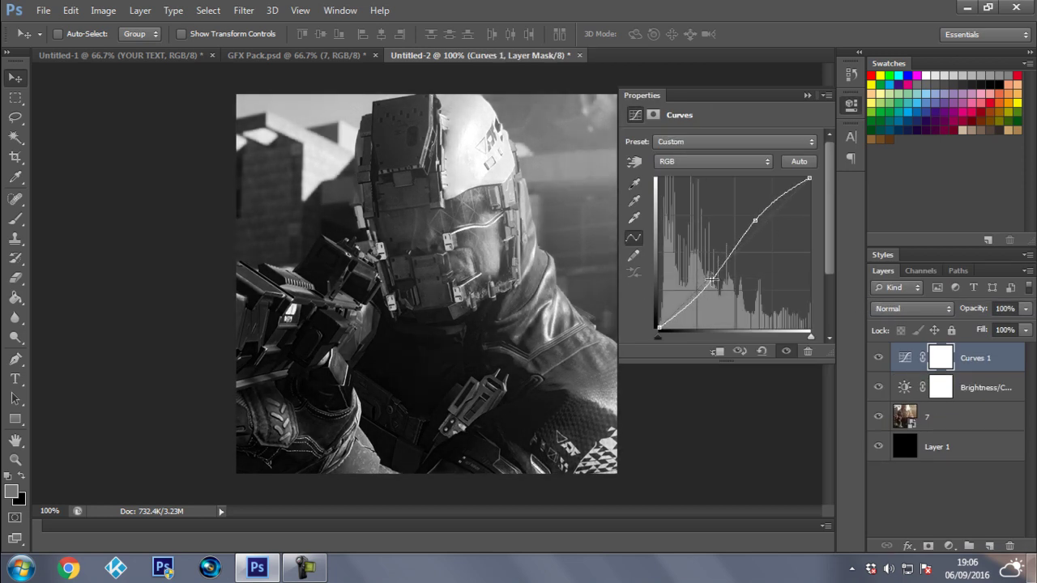
pyautogui.click(807, 94)
# Add an Exposure adjustment layer set to -0.11 with gamma 0.94
pyautogui.click(949, 547)
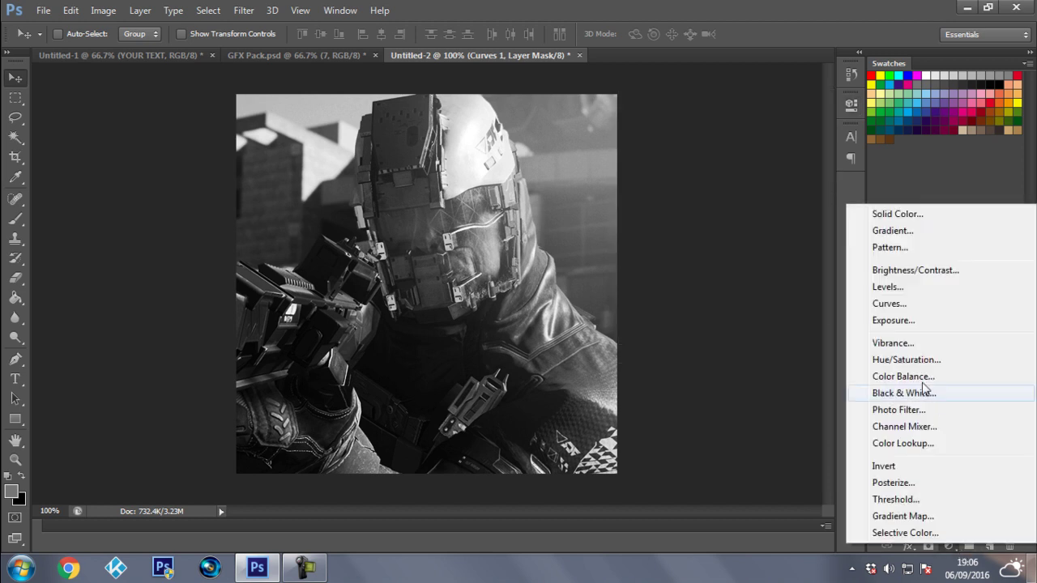
pyautogui.click(893, 320)
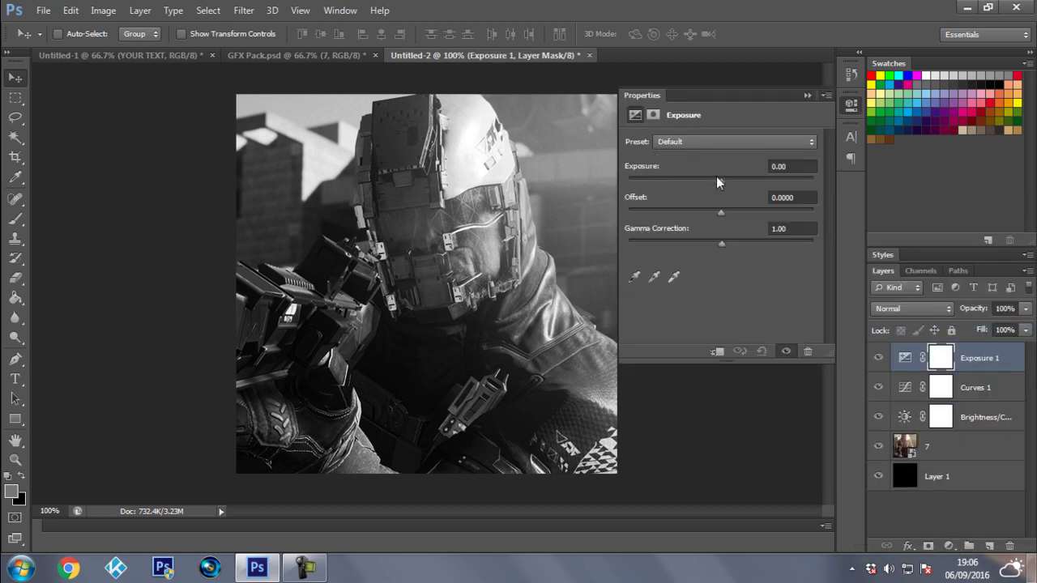
pyautogui.moveTo(716, 177); pyautogui.dragTo(724, 210)
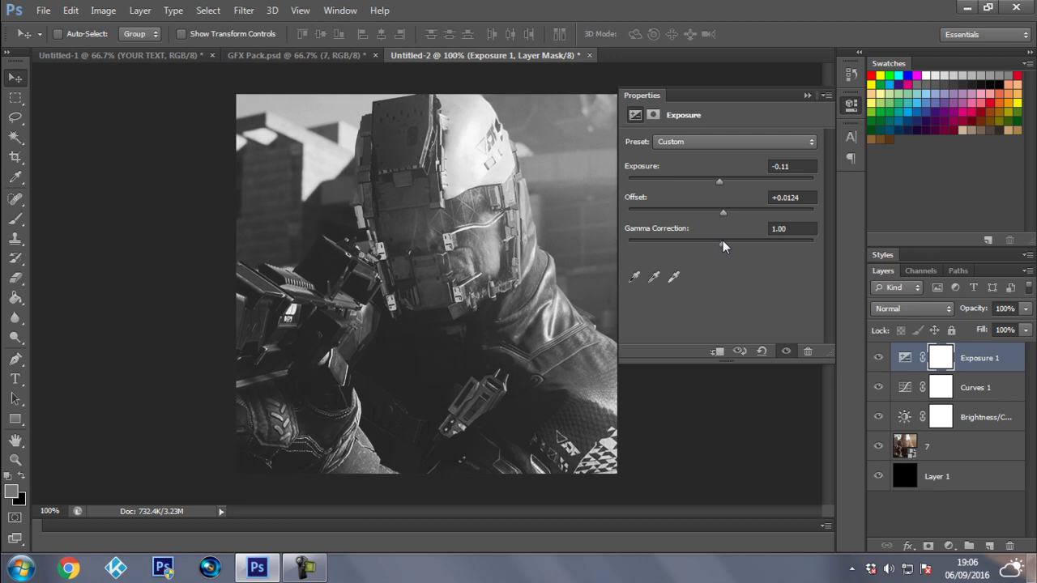
pyautogui.click(807, 96)
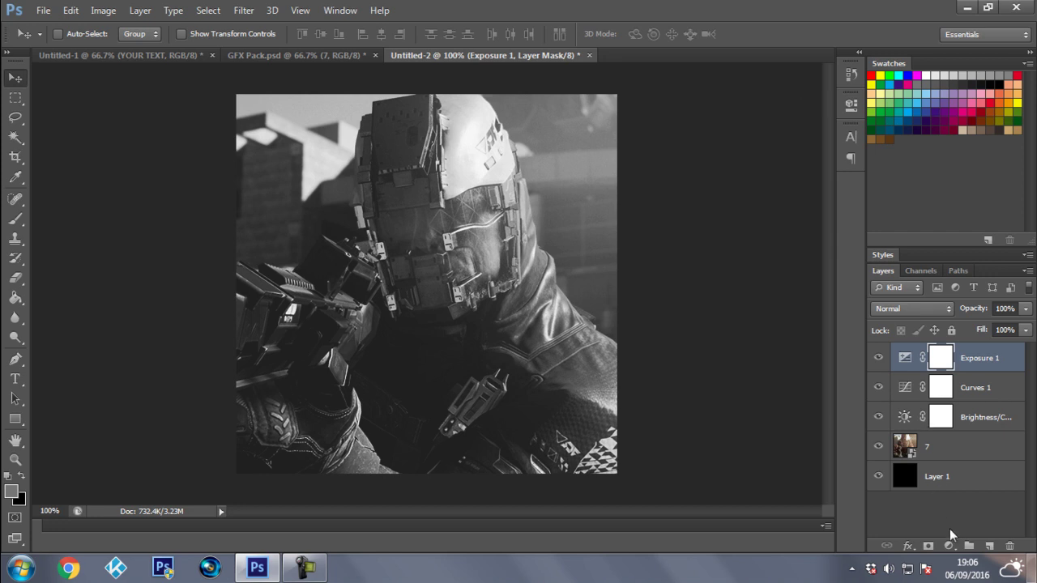
# Add Layer 2 on top and set a blue foreground colour for the brush
pyautogui.click(987, 547)
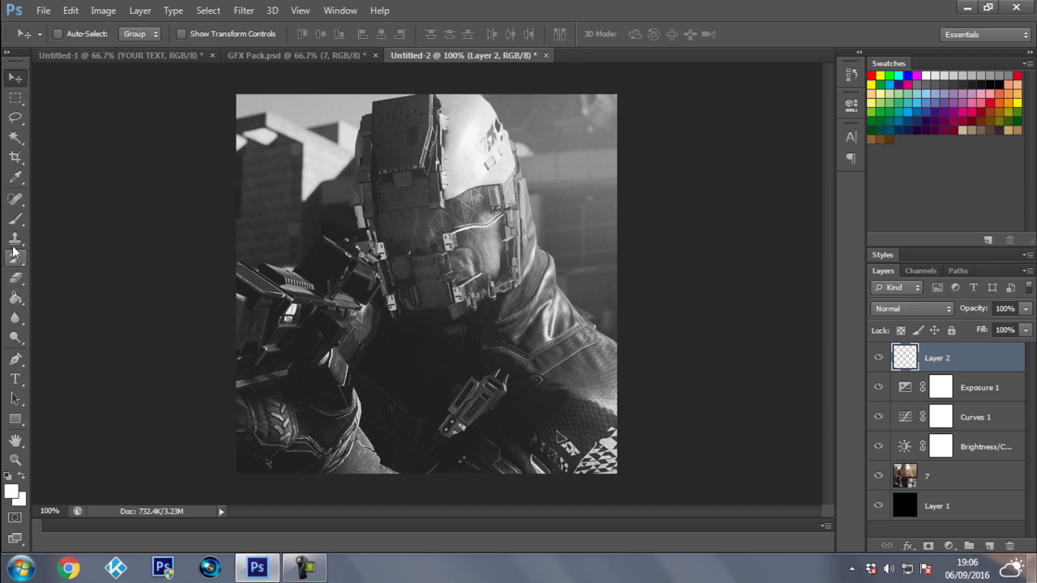
pyautogui.click(15, 221)
pyautogui.click(11, 491)
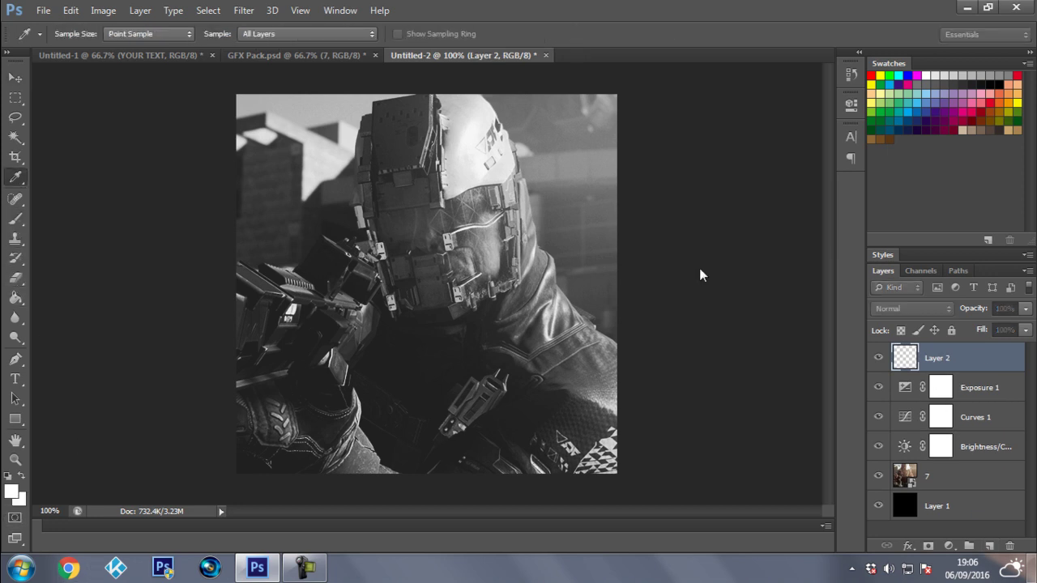
pyautogui.moveTo(679, 248)
pyautogui.mouseDown()
pyautogui.moveTo(673, 241)
pyautogui.moveTo(680, 257)
pyautogui.moveTo(656, 216)
pyautogui.mouseUp()
pyautogui.click(859, 164)
# Paint blue with the soft brush across the lower half of the soldier image
pyautogui.press('b')
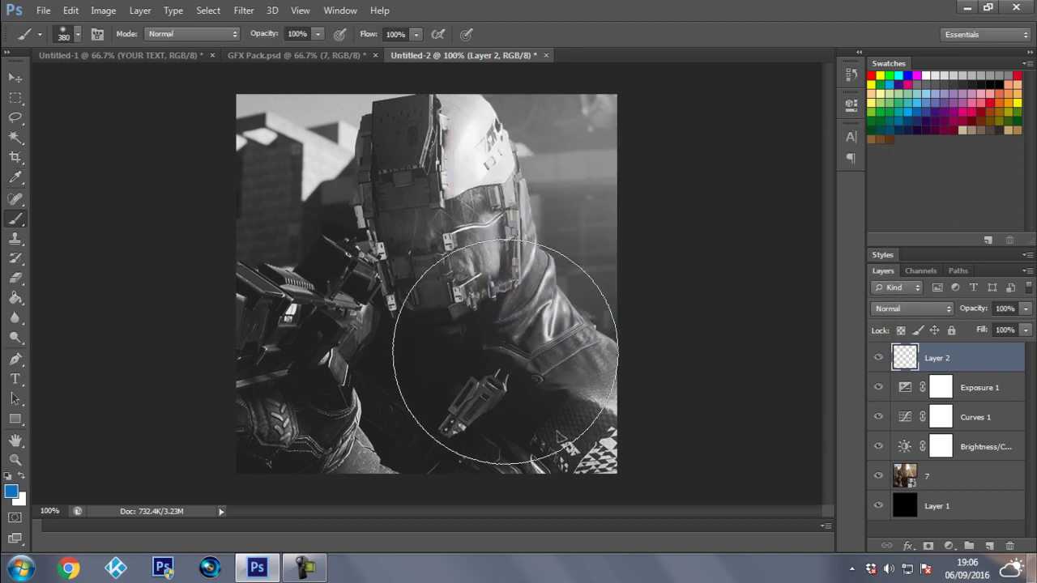
pyautogui.hotkey('ctrl', '-')
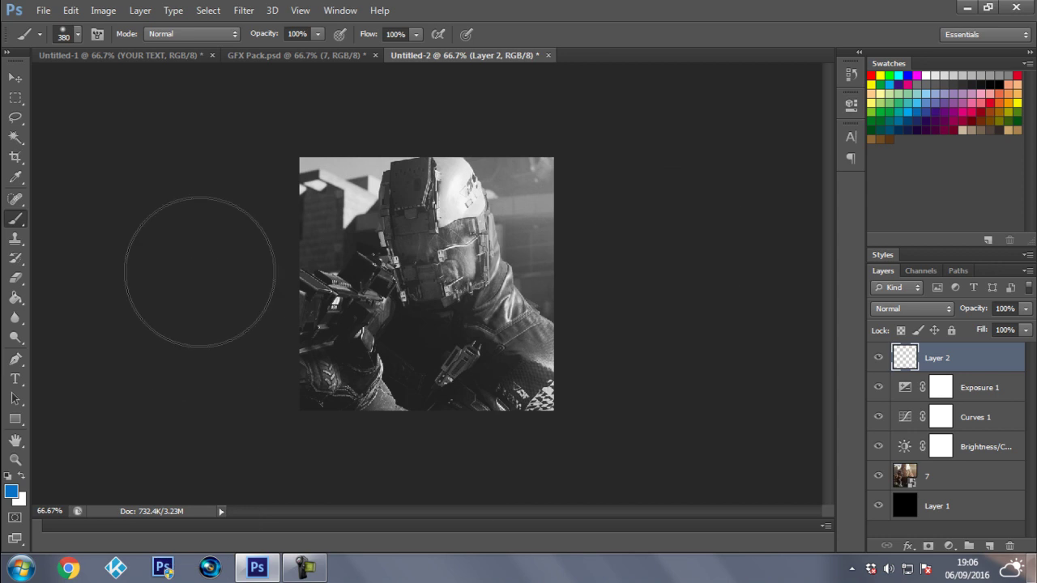
pyautogui.moveTo(336, 371)
pyautogui.mouseDown()
pyautogui.moveTo(495, 343)
pyautogui.moveTo(510, 346)
pyautogui.moveTo(529, 373)
pyautogui.mouseUp()
pyautogui.rightClick(528, 386)
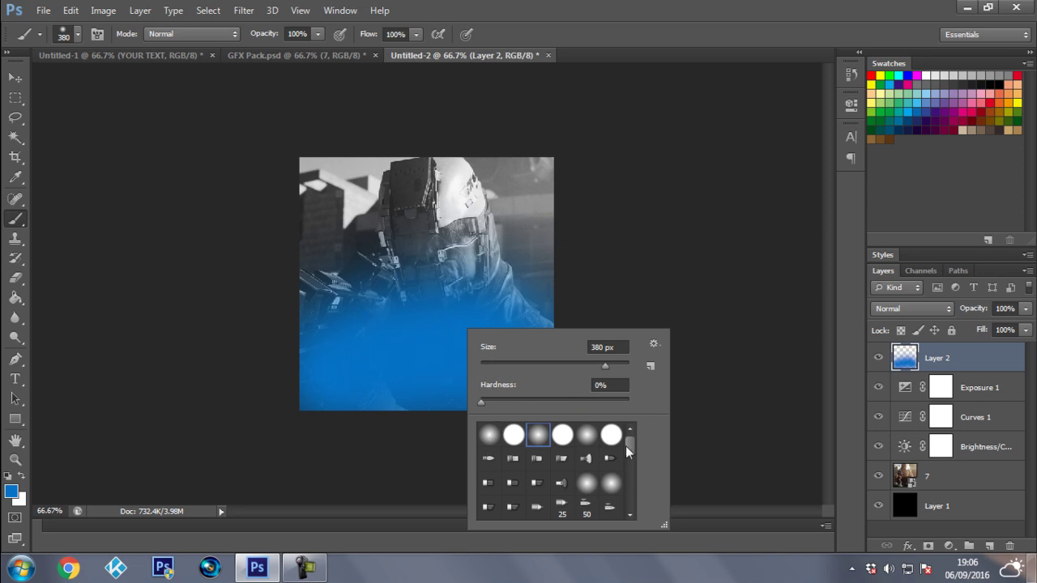
pyautogui.press('Return')
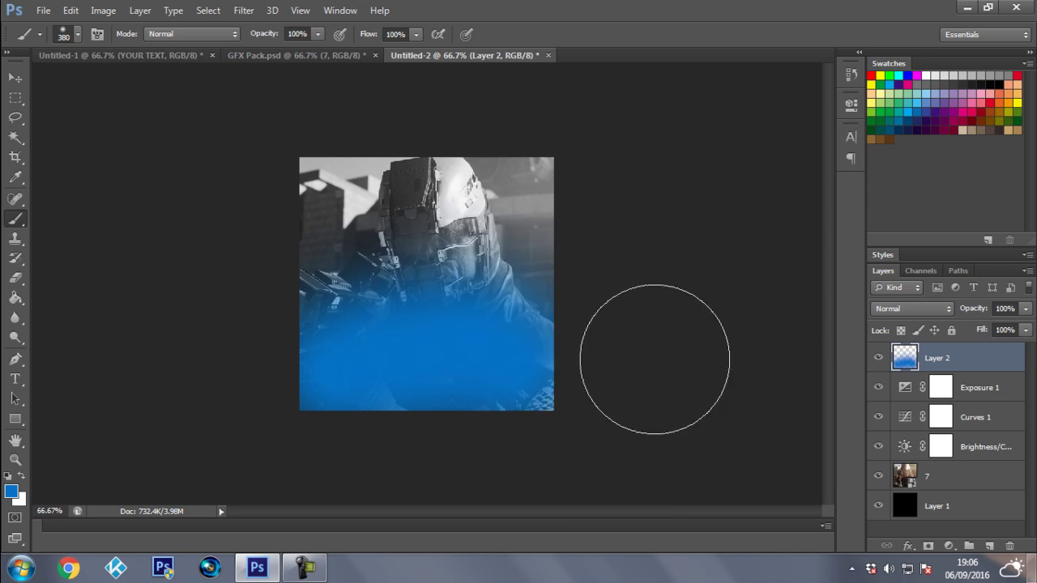
pyautogui.click(574, 394)
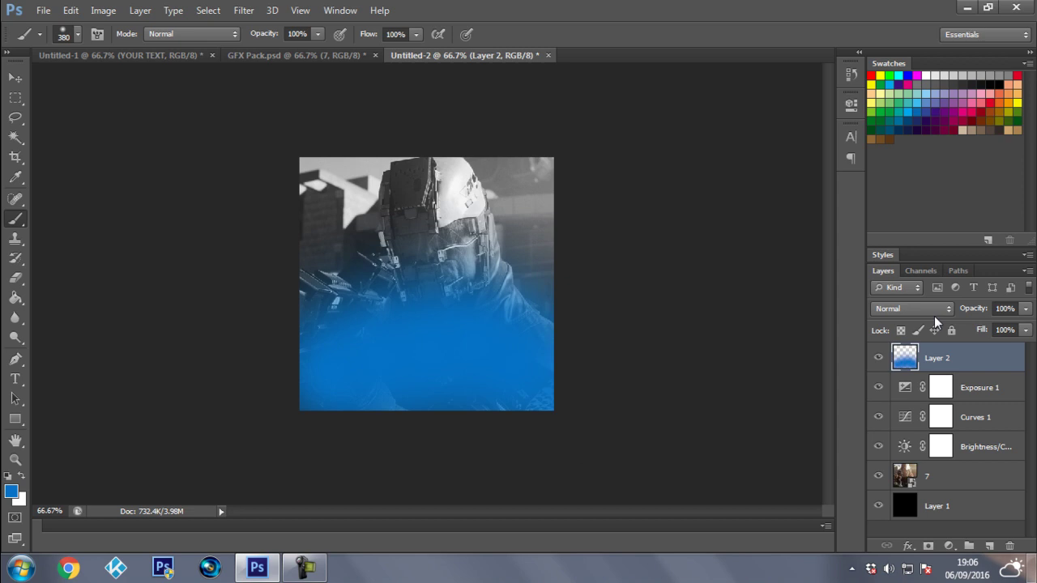
# Set Layer 2 to Color Dodge blending at about 42% opacity
pyautogui.click(902, 311)
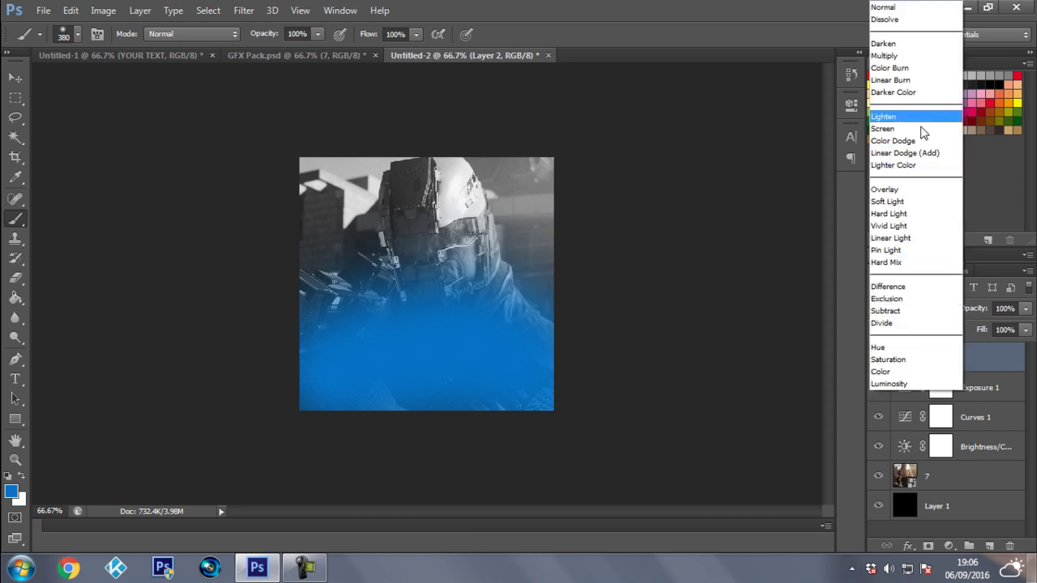
pyautogui.click(900, 140)
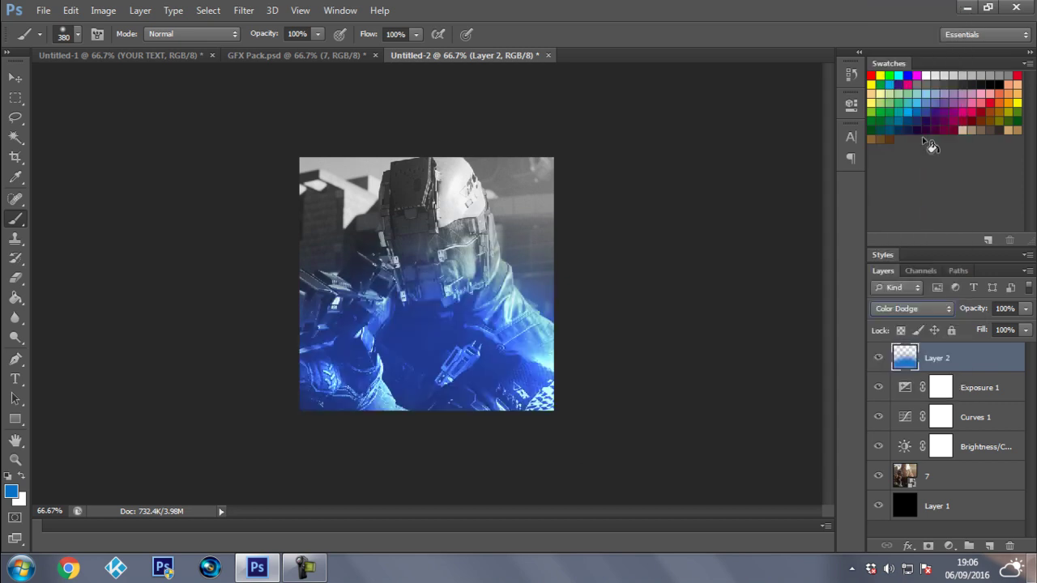
pyautogui.click(1026, 309)
pyautogui.moveTo(996, 327); pyautogui.dragTo(981, 334)
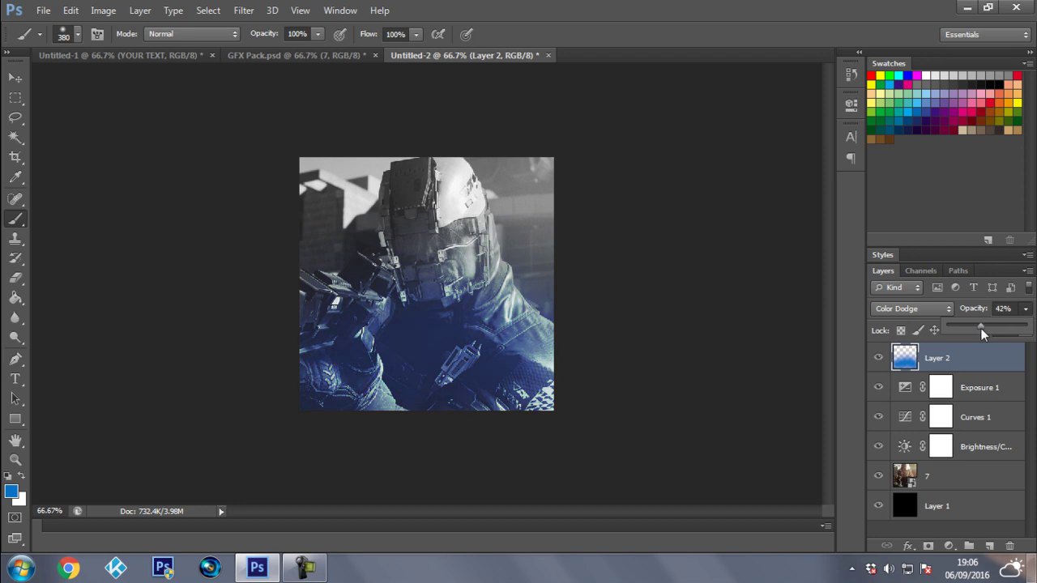
# Add Layer 3 and switch the brush colour to white
pyautogui.click(989, 548)
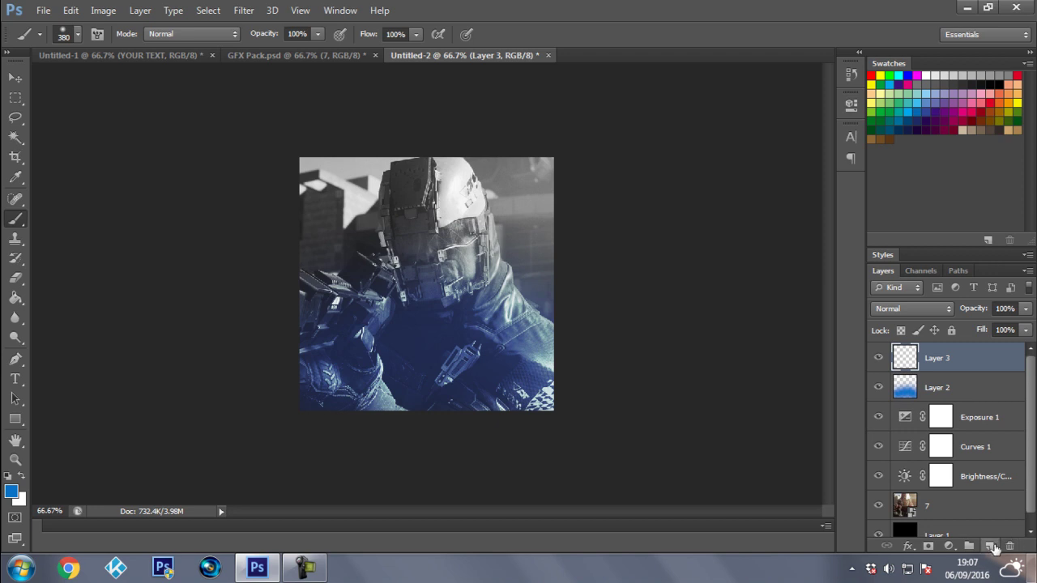
pyautogui.click(11, 492)
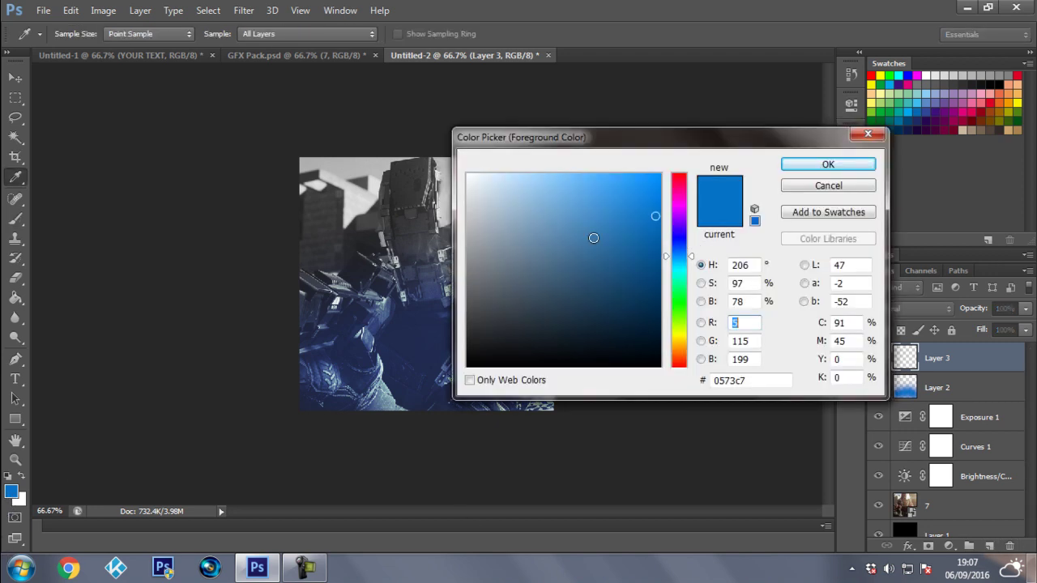
pyautogui.click(467, 173)
pyautogui.click(796, 166)
pyautogui.press('b')
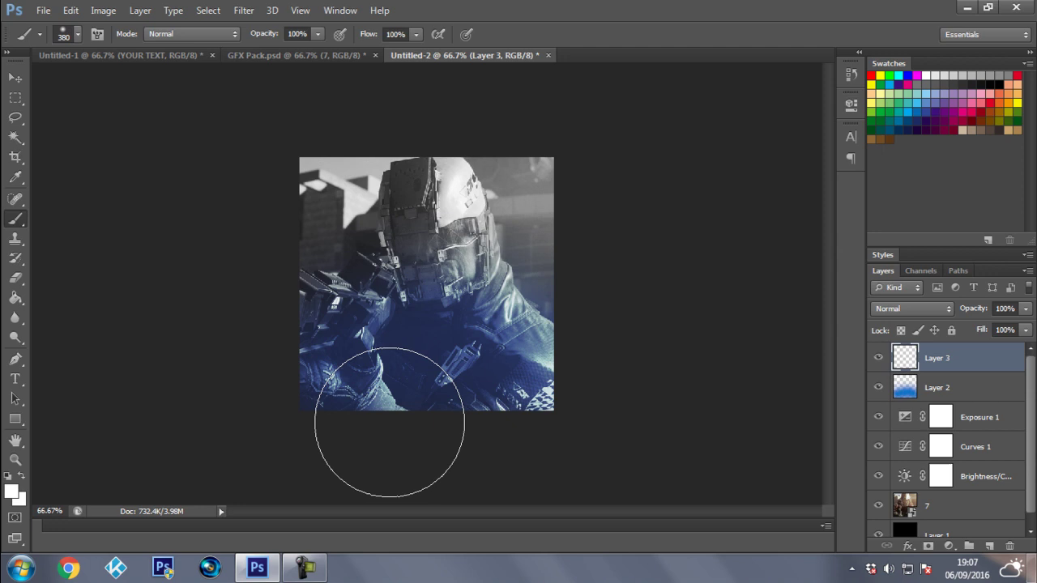
# Dab soft white glows at the image's lower centre and across the helmet at the top
pyautogui.click(418, 401)
pyautogui.click(426, 369)
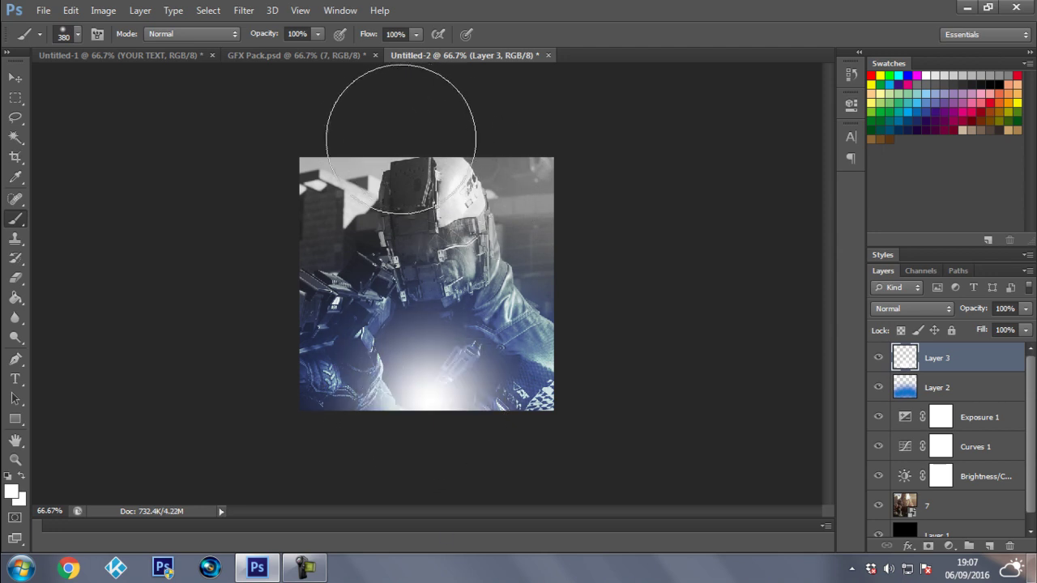
pyautogui.click(397, 129)
pyautogui.click(437, 138)
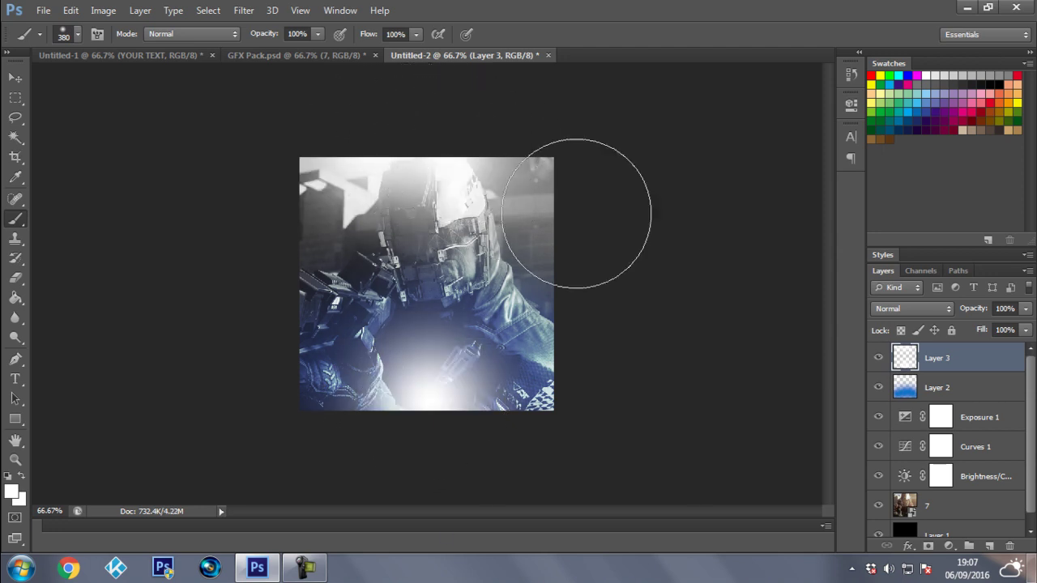
# Fade Layer 3 to 18% opacity in Normal mode and select Exposure 1
pyautogui.click(1026, 308)
pyautogui.moveTo(1026, 325); pyautogui.dragTo(990, 330)
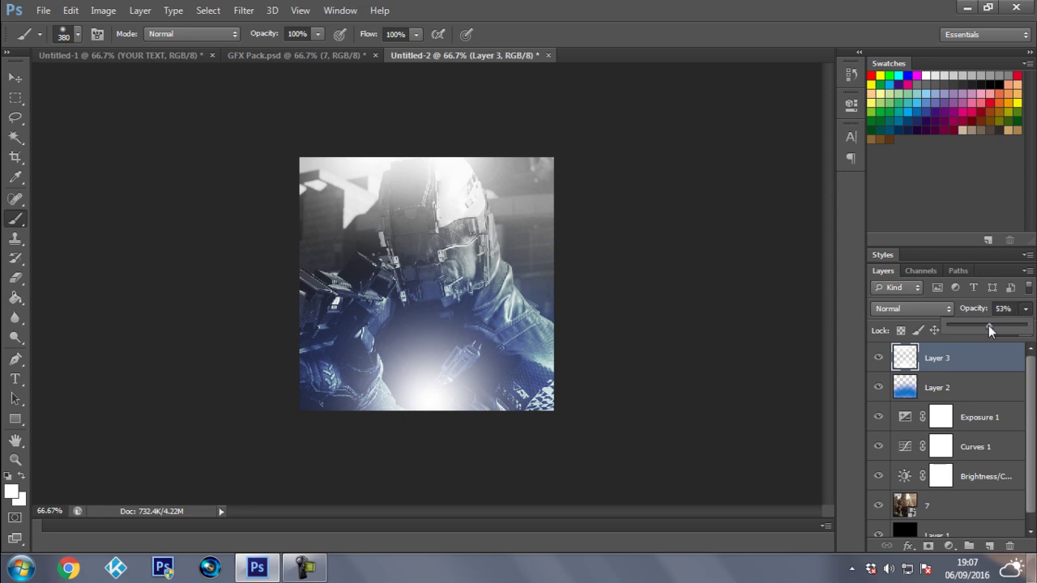
pyautogui.click(938, 312)
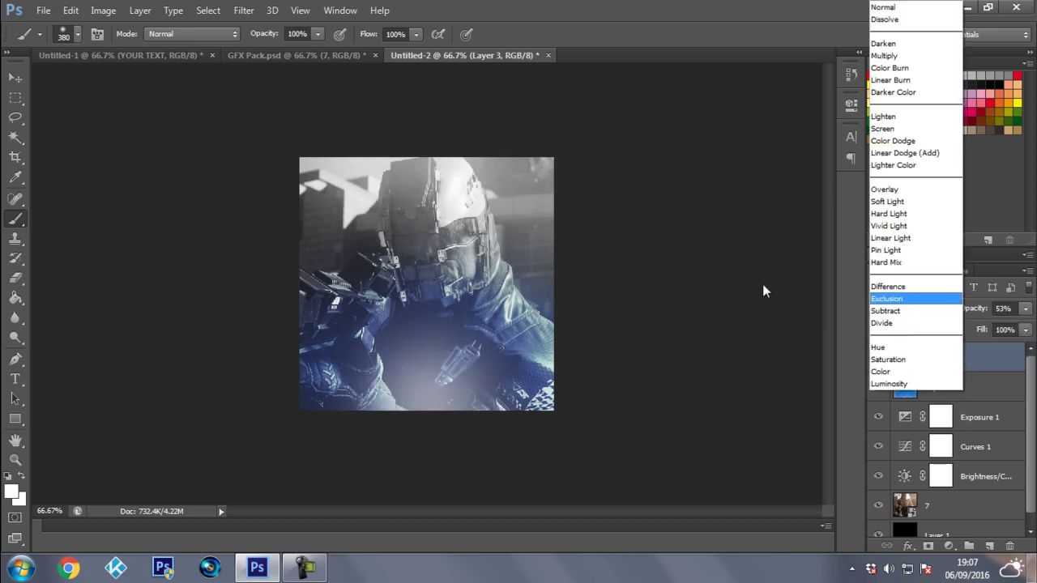
pyautogui.click(847, 303)
pyautogui.click(1026, 308)
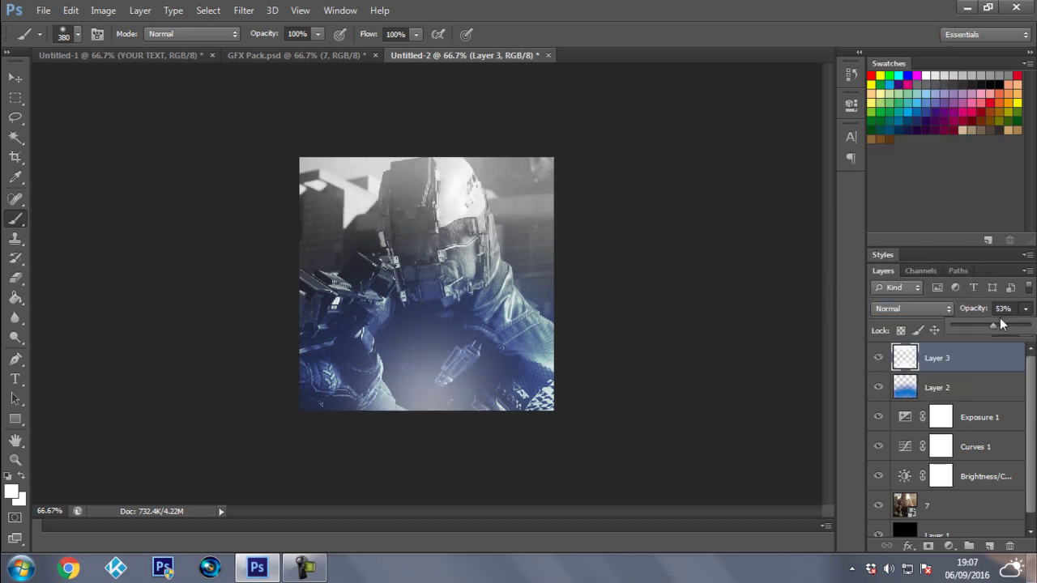
pyautogui.moveTo(994, 326); pyautogui.dragTo(966, 332)
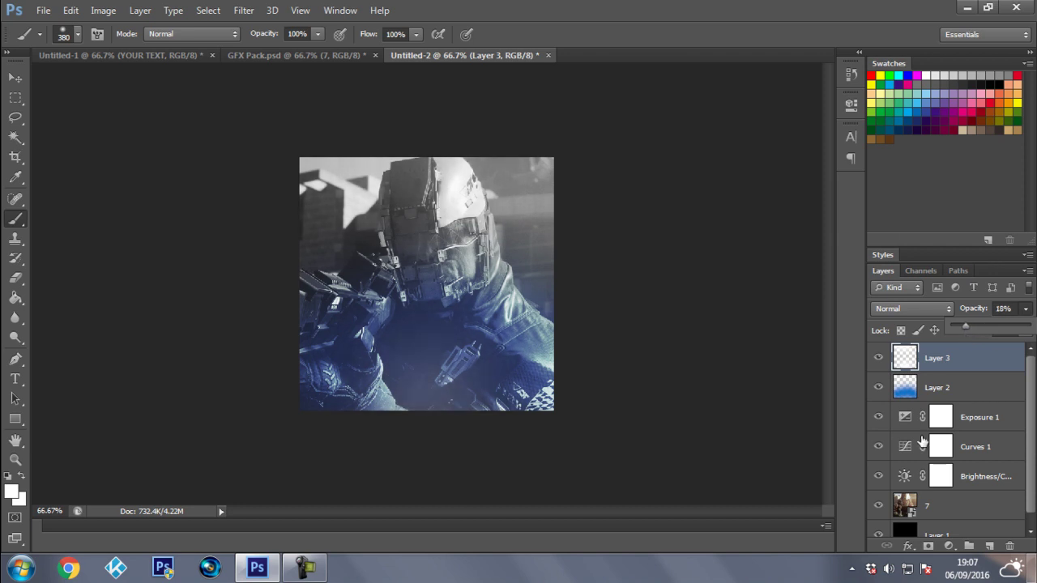
pyautogui.scroll(-1, 958, 500)
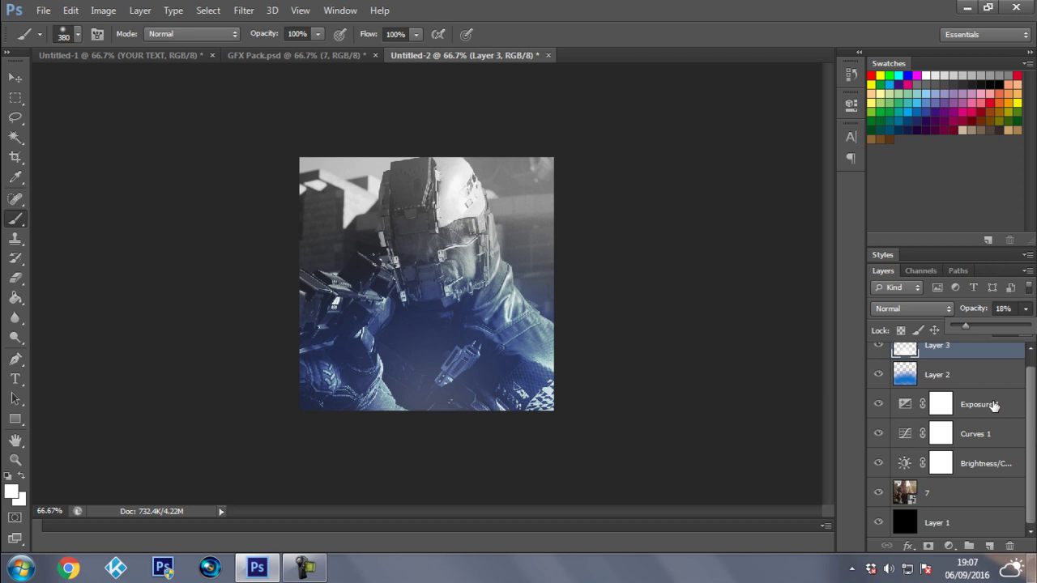
pyautogui.click(992, 404)
pyautogui.scroll(1, 962, 453)
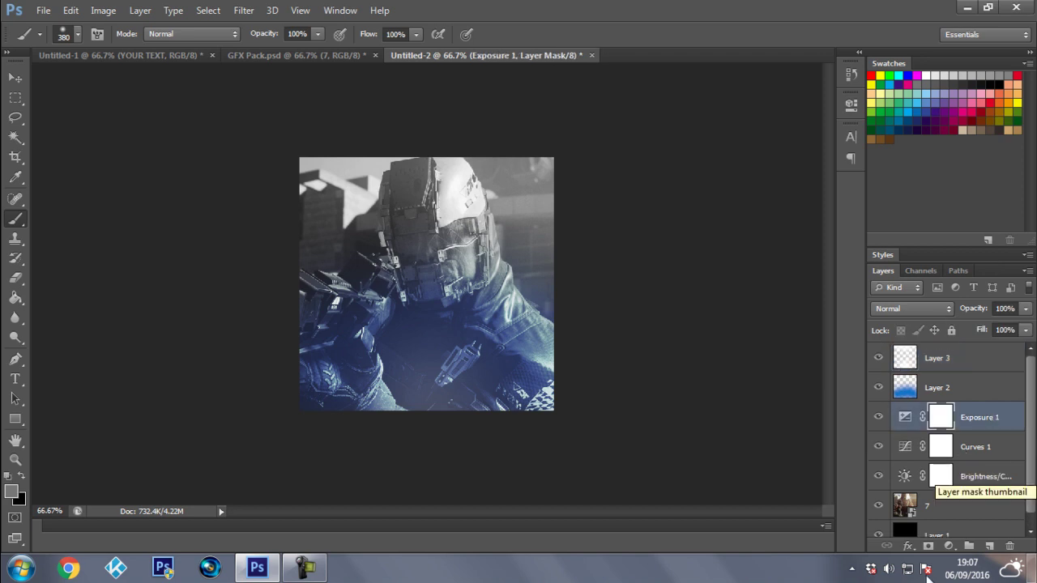
# Add a Gradient Map with a black left stop and blue right stop at 45% opacity
pyautogui.click(951, 548)
pyautogui.click(941, 522)
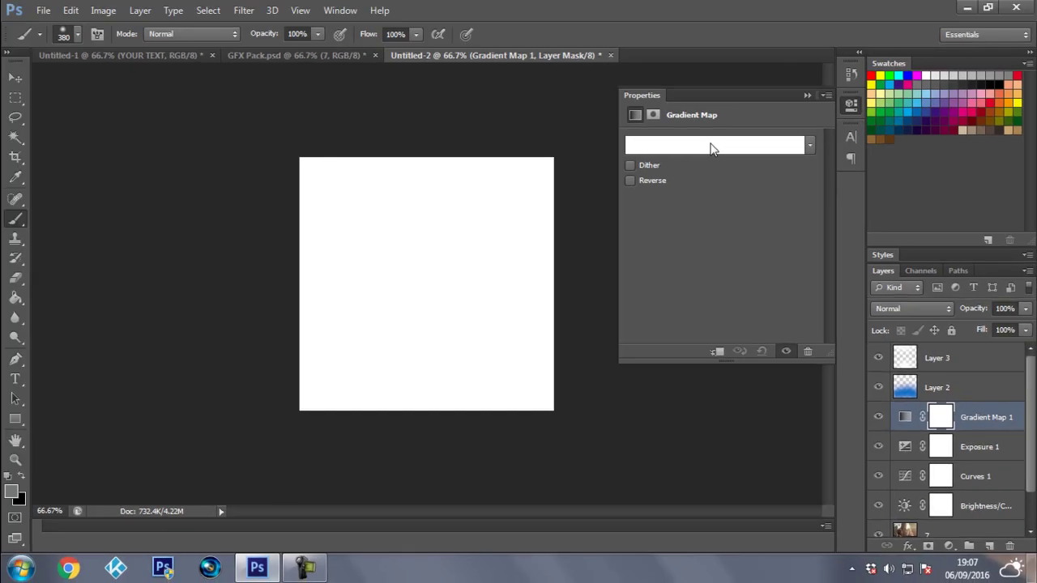
pyautogui.click(709, 148)
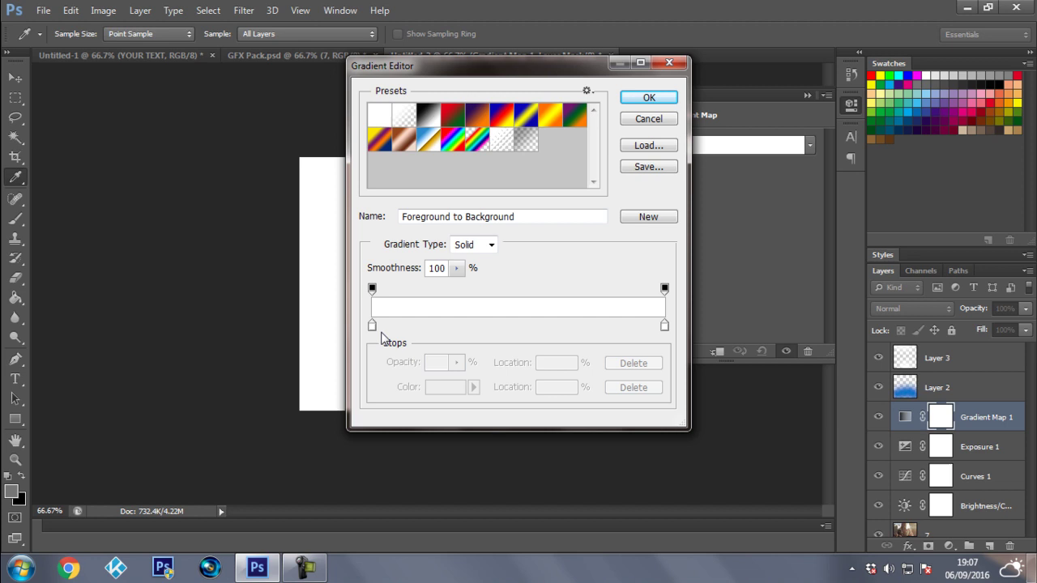
pyautogui.doubleClick(373, 326)
pyautogui.click(468, 364)
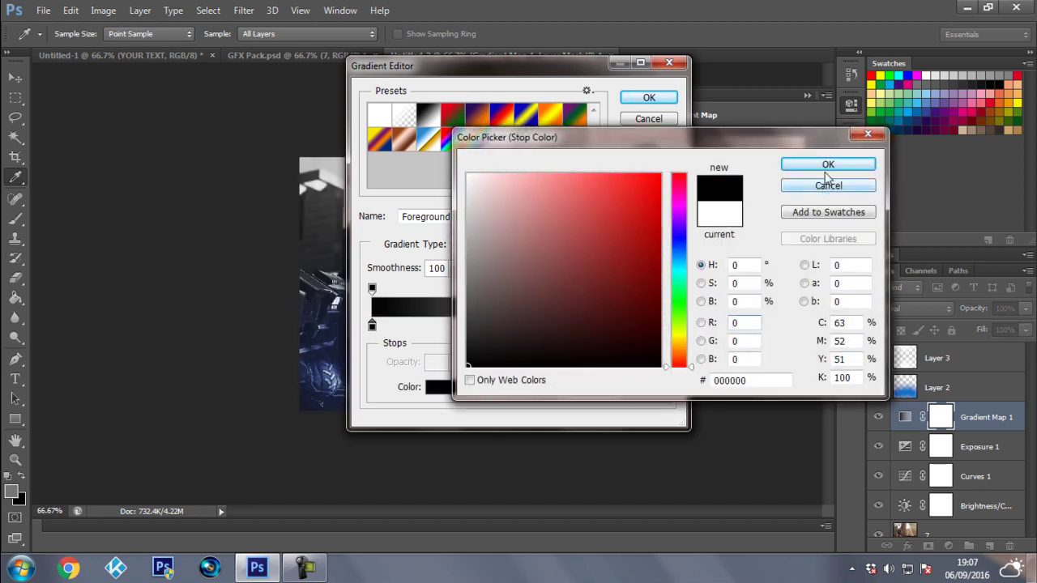
pyautogui.click(828, 164)
pyautogui.doubleClick(664, 326)
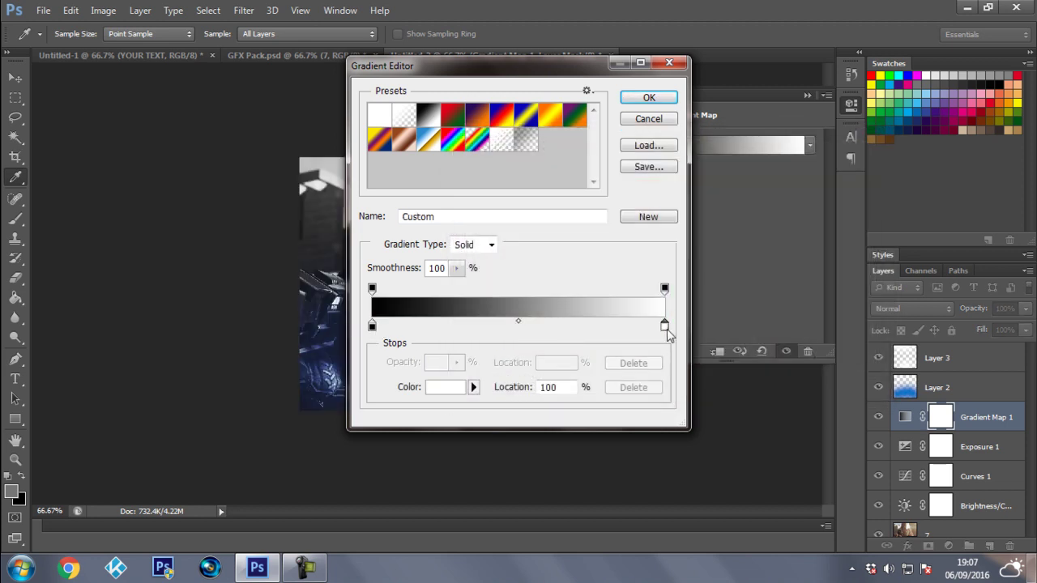
pyautogui.moveTo(678, 268); pyautogui.dragTo(660, 205)
pyautogui.click(827, 164)
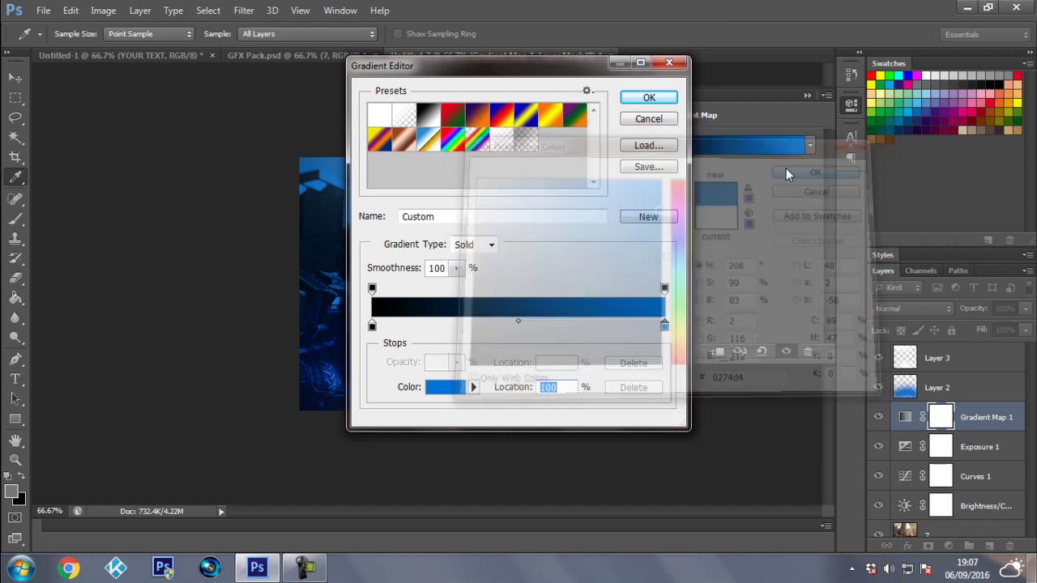
pyautogui.click(637, 99)
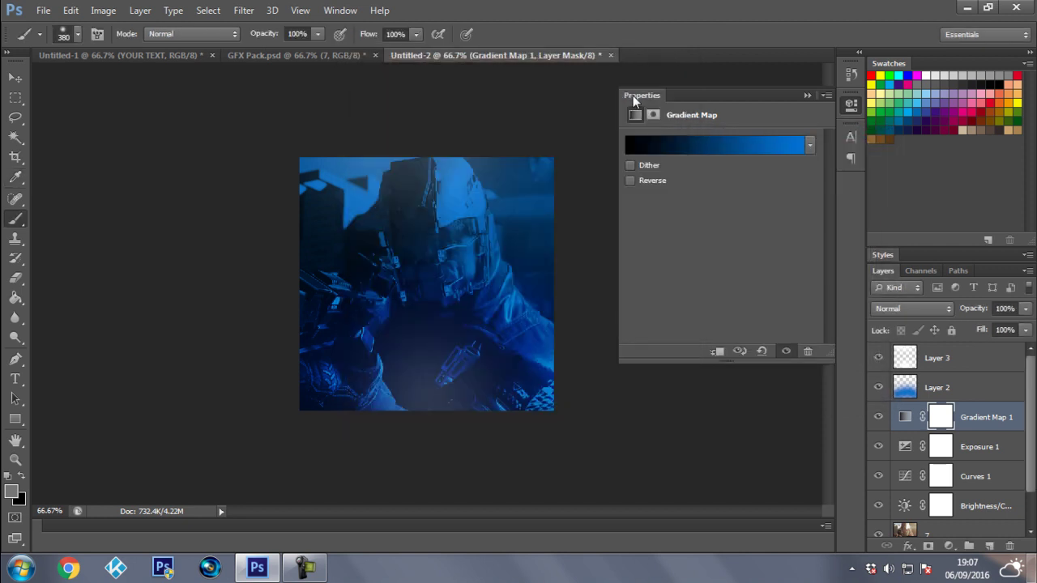
pyautogui.click(1025, 308)
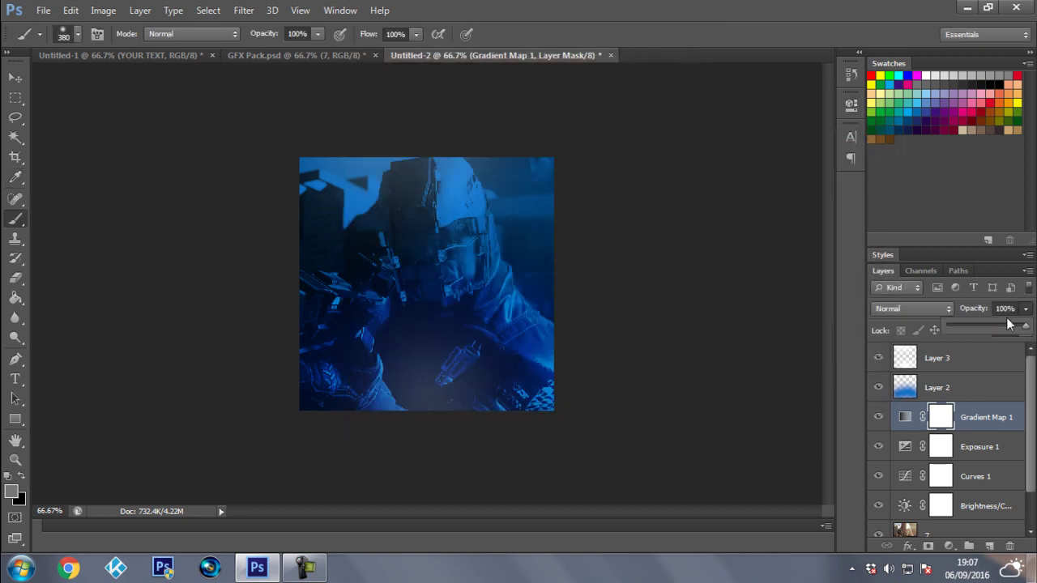
pyautogui.moveTo(995, 329)
pyautogui.mouseDown()
pyautogui.moveTo(964, 327)
pyautogui.moveTo(984, 328)
pyautogui.mouseUp()
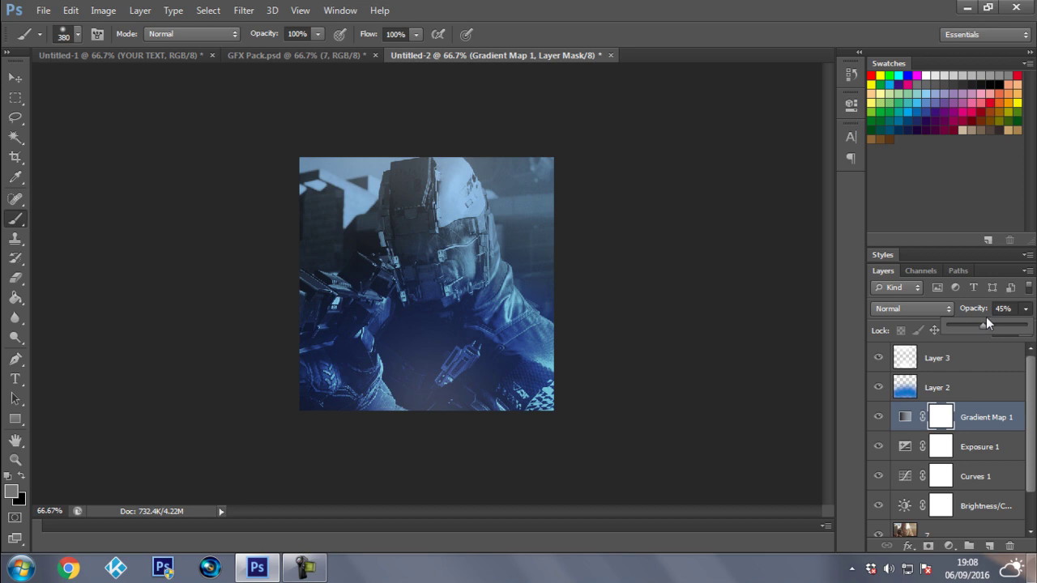
# Add a new layer above Layer 3 and start a text entry near the image centre
pyautogui.click(971, 363)
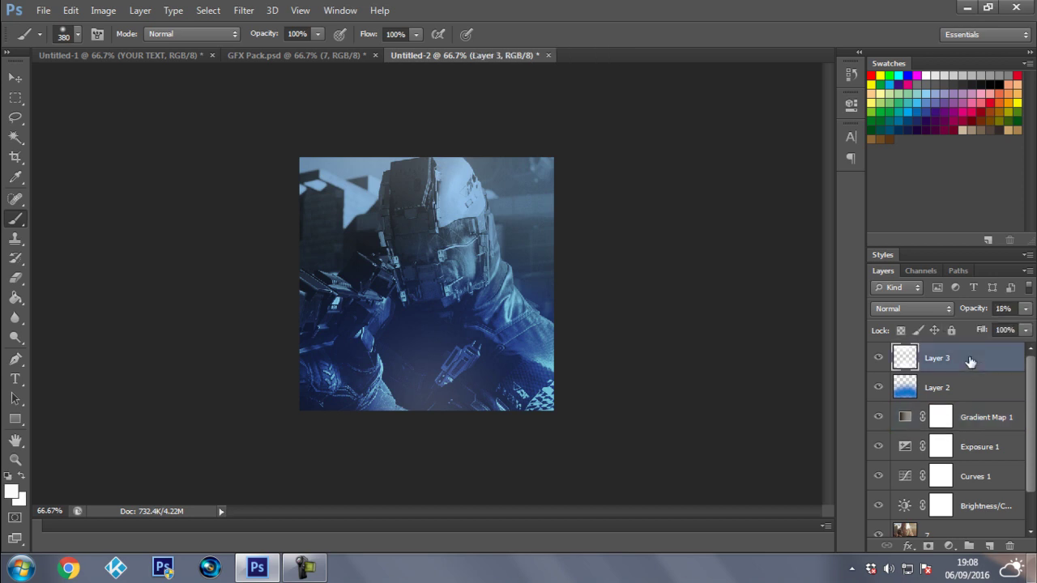
pyautogui.click(989, 546)
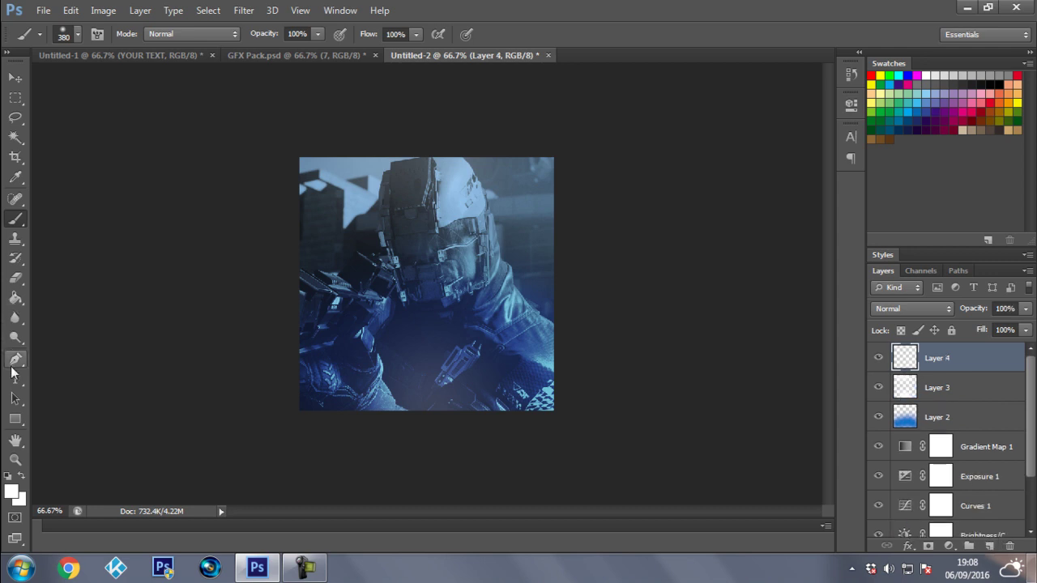
pyautogui.click(15, 379)
pyautogui.click(407, 338)
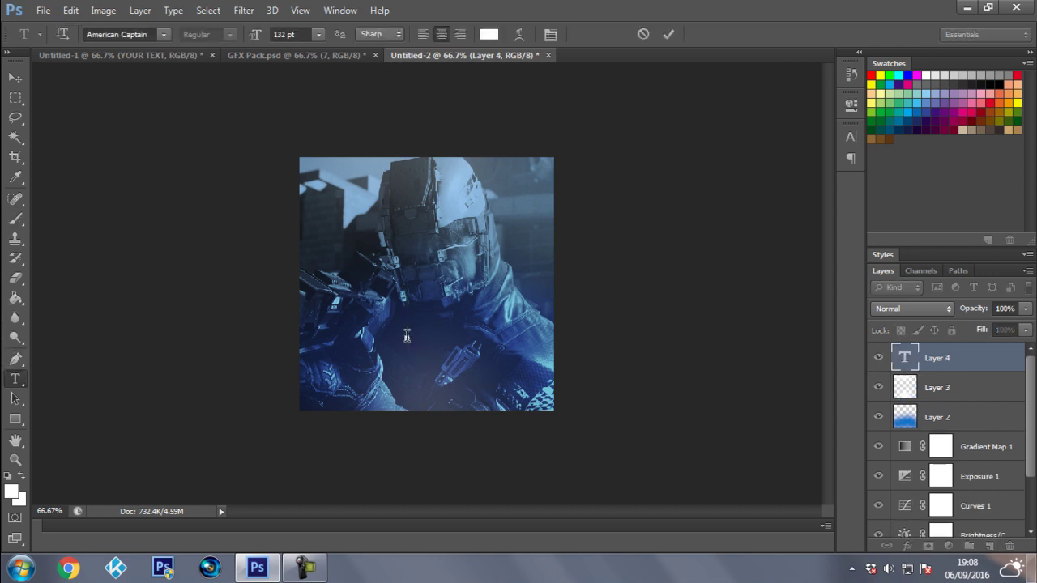
# Type BZONTIC in white 132 pt American Captain and move it up across the chest
pyautogui.write('BEZO')
pyautogui.hotkey('ctrl', 'a')
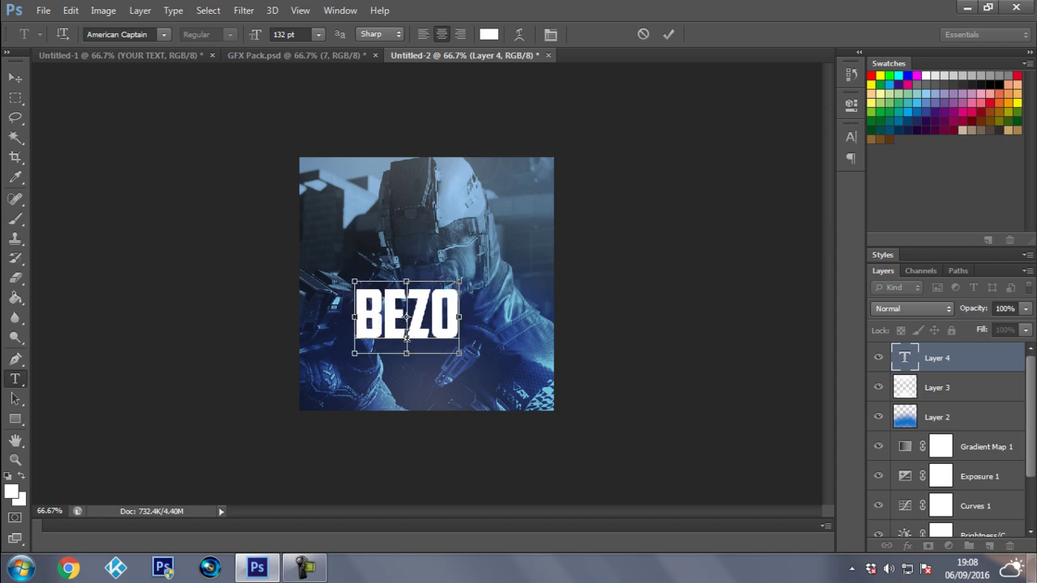
pyautogui.press('BackSpace')
pyautogui.write('BEZO')
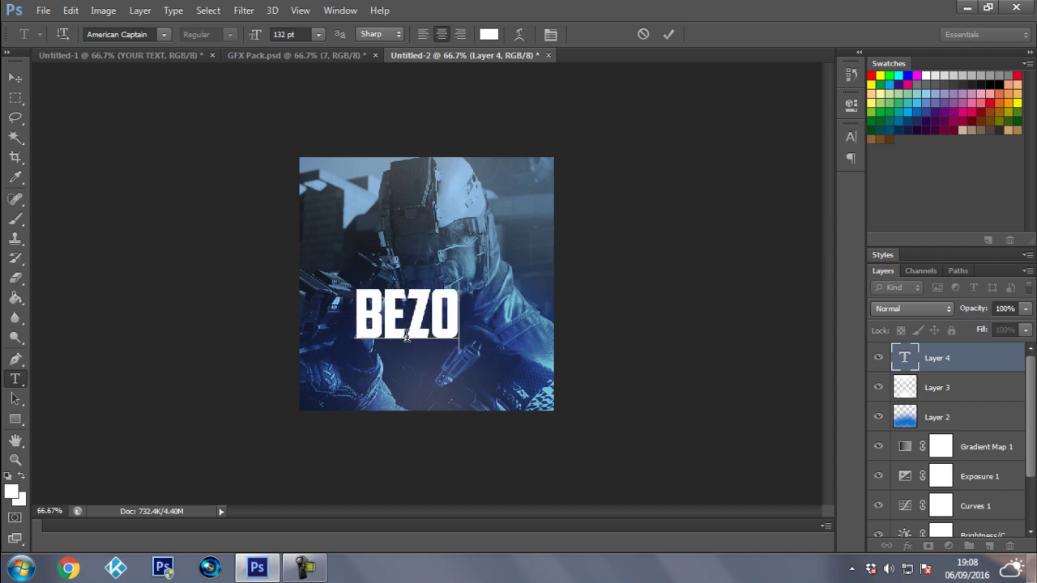
pyautogui.press('BackSpace')
pyautogui.press('BackSpace')
pyautogui.press('BackSpace')
pyautogui.press('BackSpace')
pyautogui.write('BZONTIC')
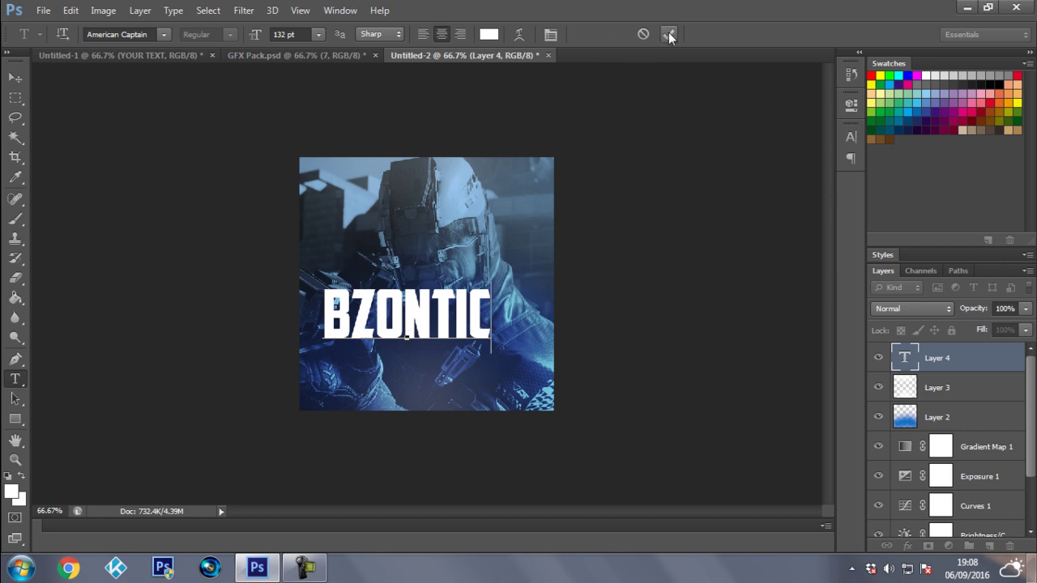
pyautogui.click(668, 34)
pyautogui.click(14, 79)
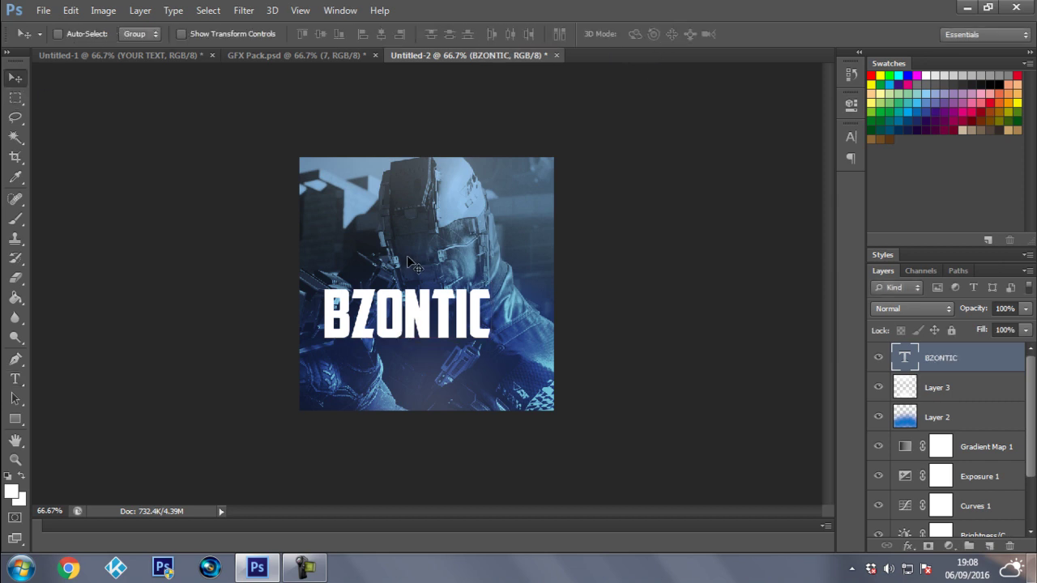
pyautogui.moveTo(400, 315); pyautogui.dragTo(419, 283)
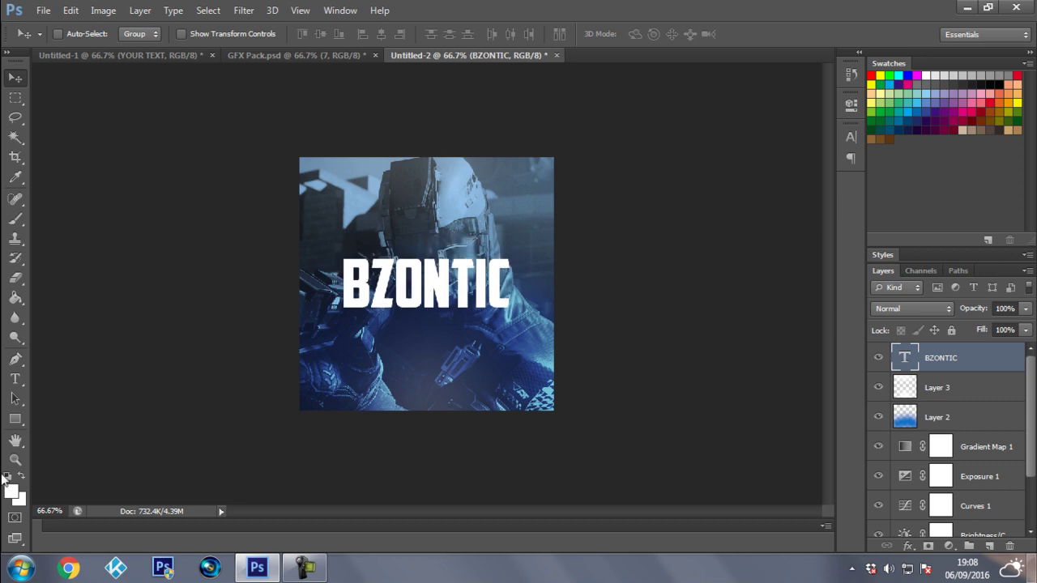
# Draw a thin full-width white rectangle bar just below the BZONTIC text
pyautogui.click(14, 419)
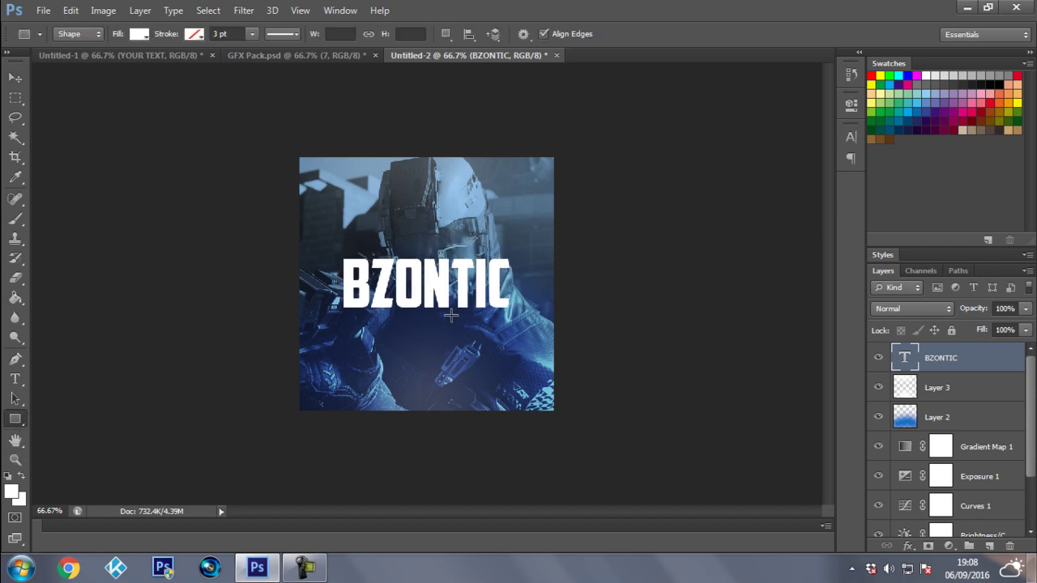
pyautogui.moveTo(300, 309); pyautogui.dragTo(555, 317)
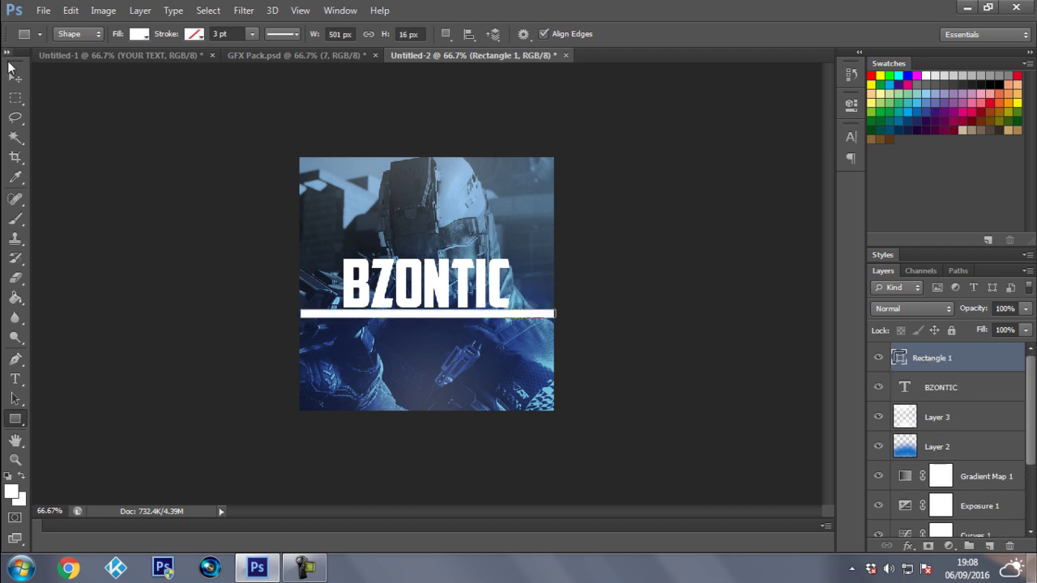
pyautogui.click(13, 74)
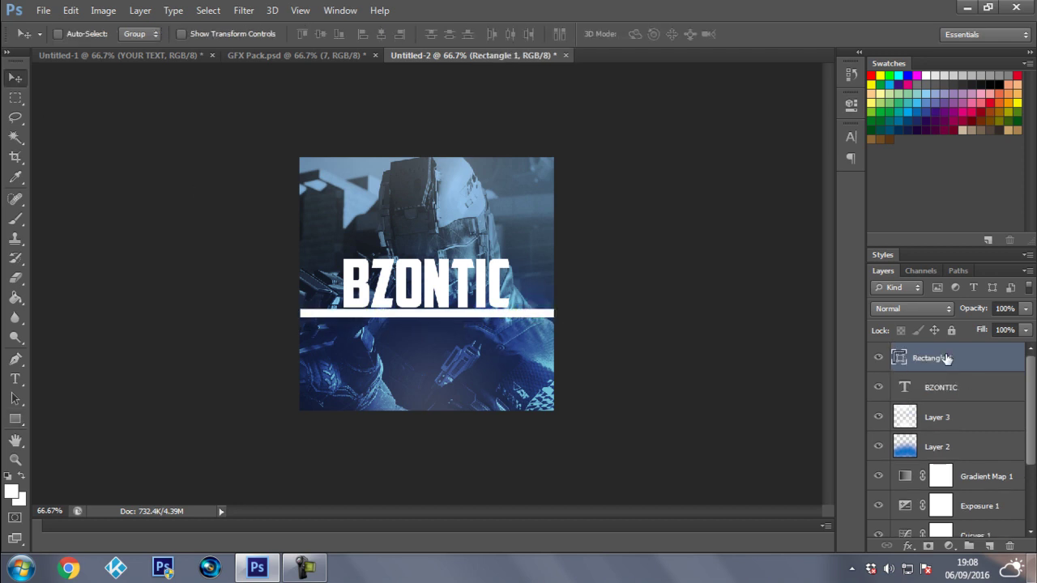
# Duplicate the white bar and nudge the copy up to sit just above the text
pyautogui.hotkey('ctrl', 'j')
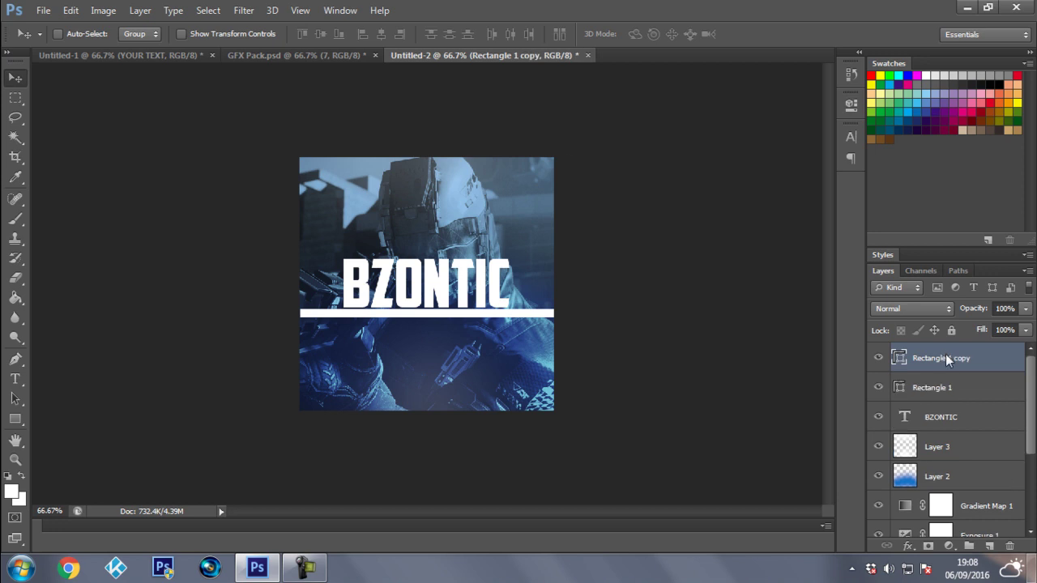
pyautogui.hotkey('shift', 'Up')
pyautogui.hotkey('shift', 'Up')
pyautogui.hotkey('shift', 'Up')
pyautogui.hotkey('shift', 'Up')
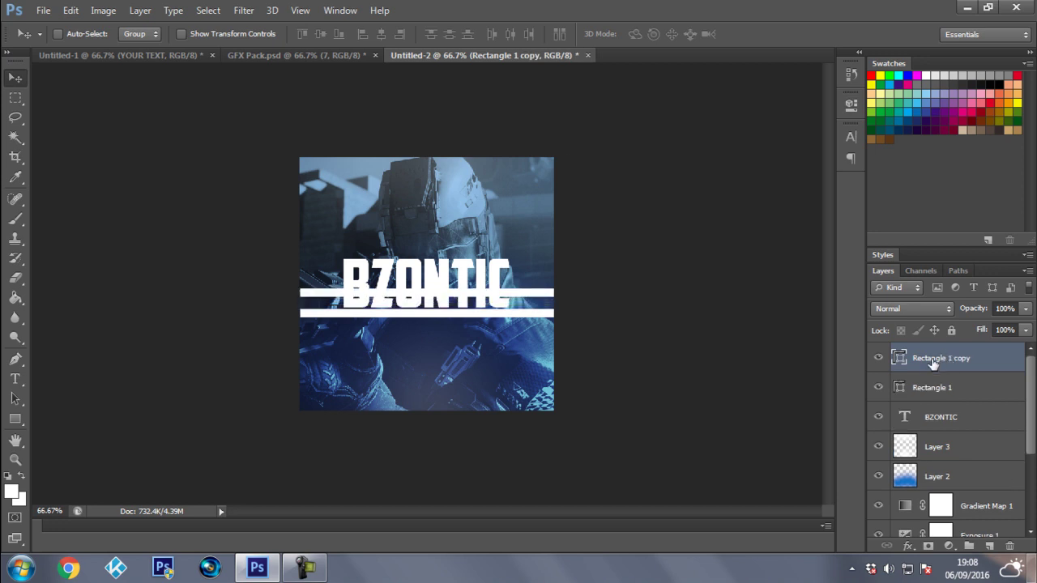
pyautogui.hotkey('shift', 'Up')
pyautogui.hotkey('shift', 'Up')
pyautogui.hotkey('shift', 'Up')
pyautogui.hotkey('shift', 'Up')
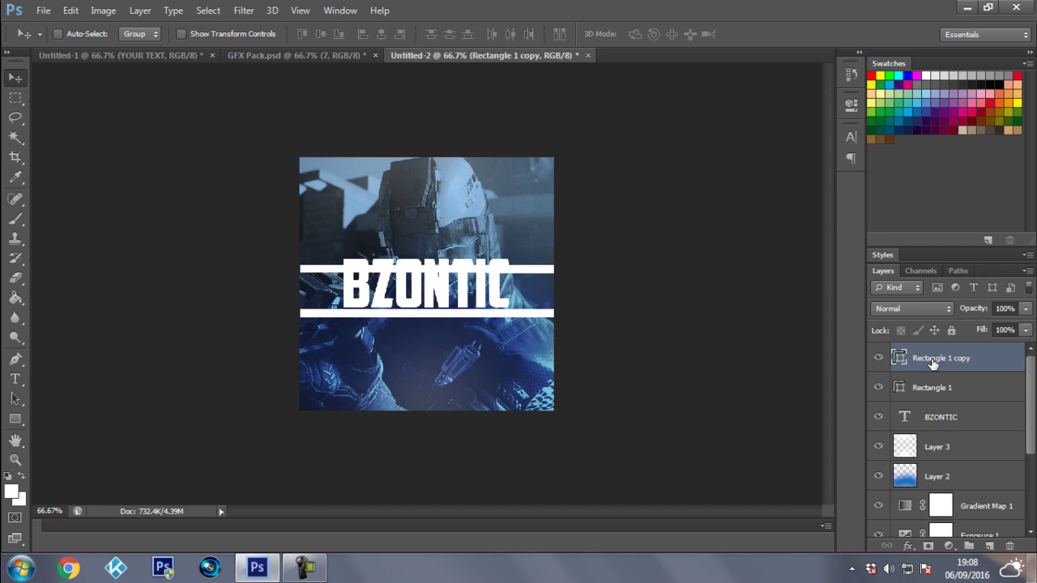
pyautogui.hotkey('shift', 'Up')
pyautogui.hotkey('shift', 'Up')
pyautogui.hotkey('shift', 'Up')
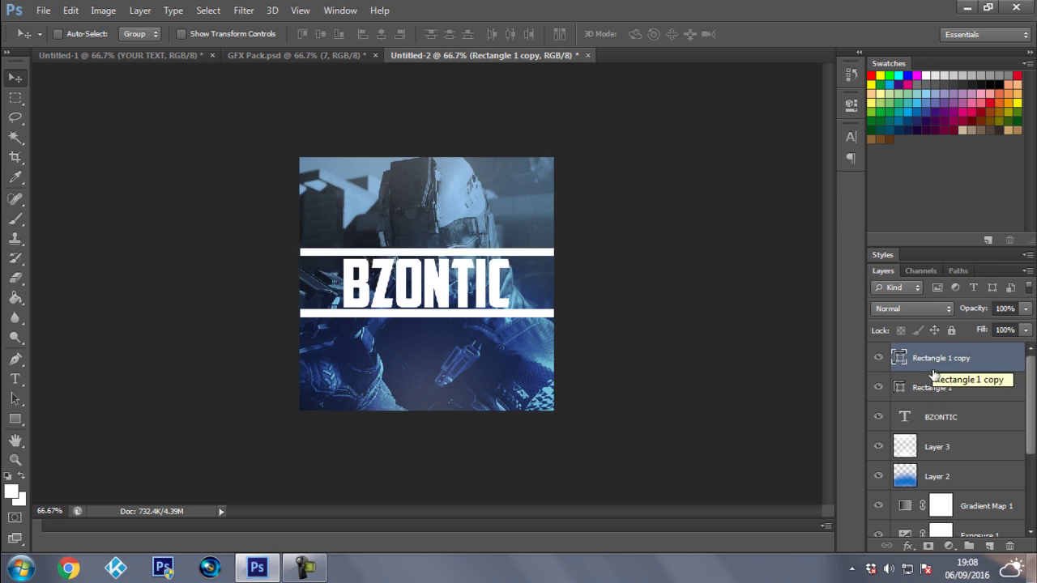
pyautogui.click(949, 416)
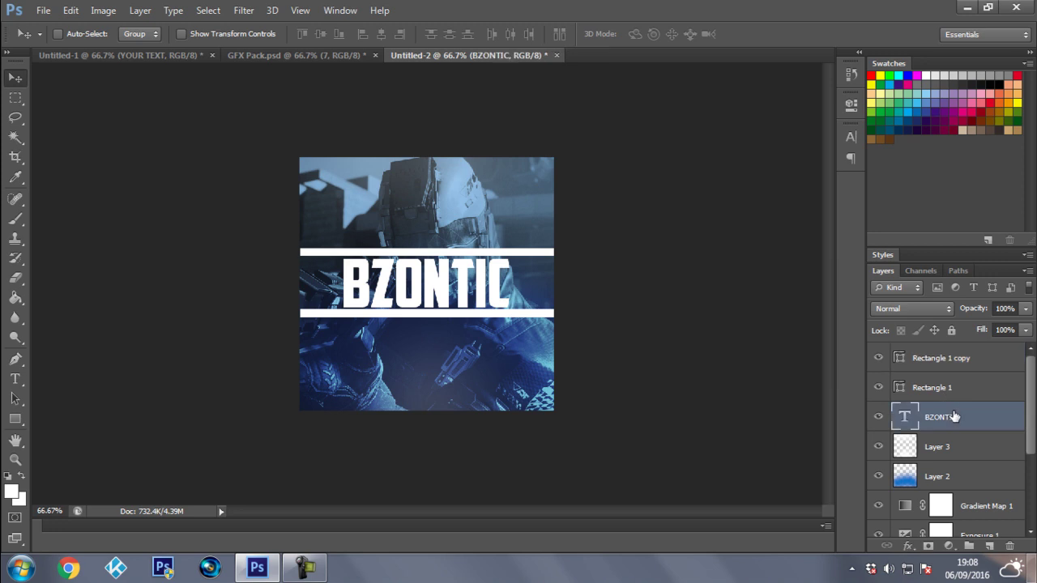
pyautogui.rightClick(950, 416)
pyautogui.click(729, 86)
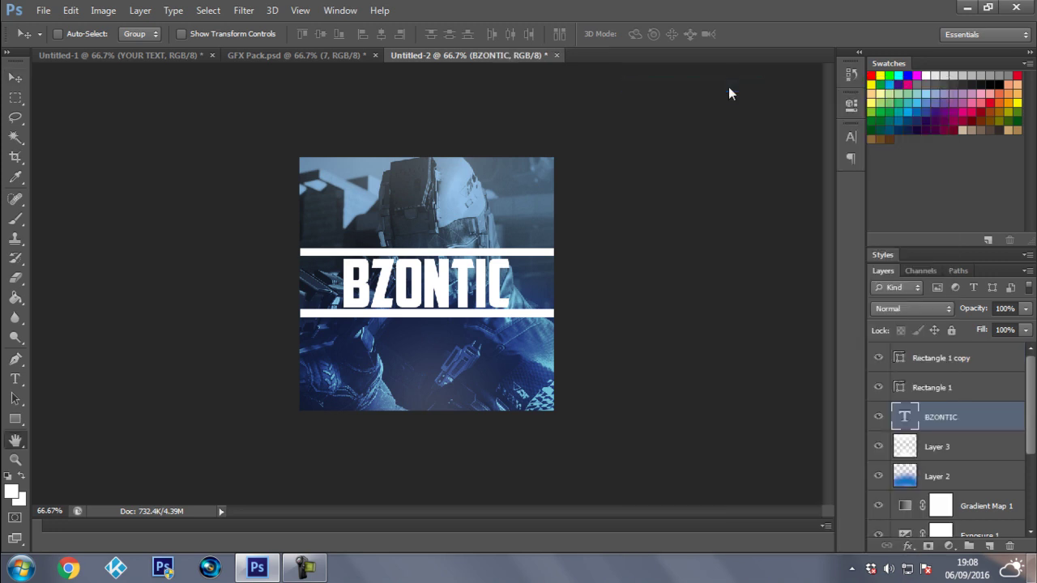
pyautogui.click(655, 343)
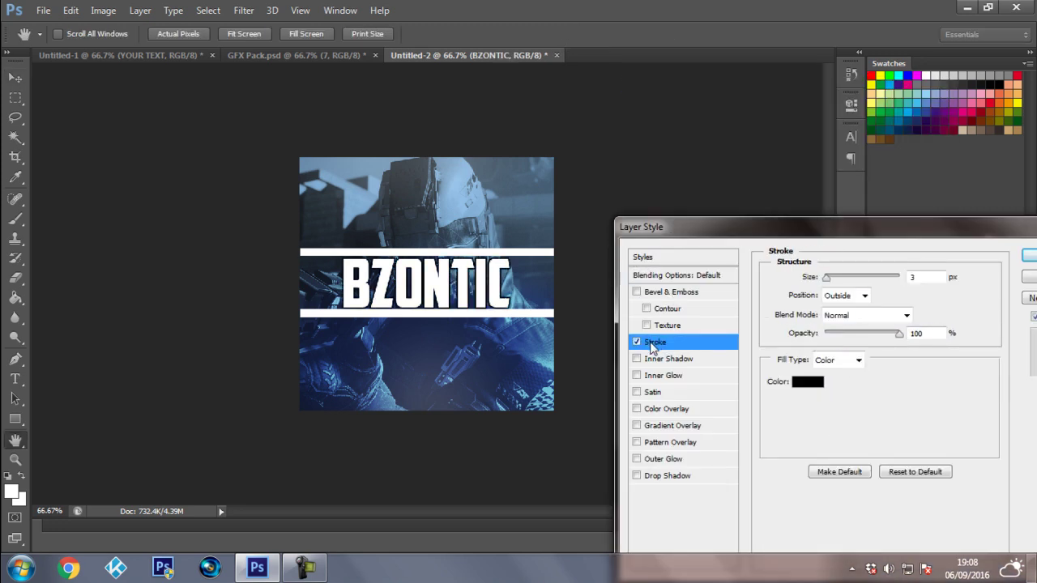
pyautogui.moveTo(825, 283); pyautogui.dragTo(830, 283)
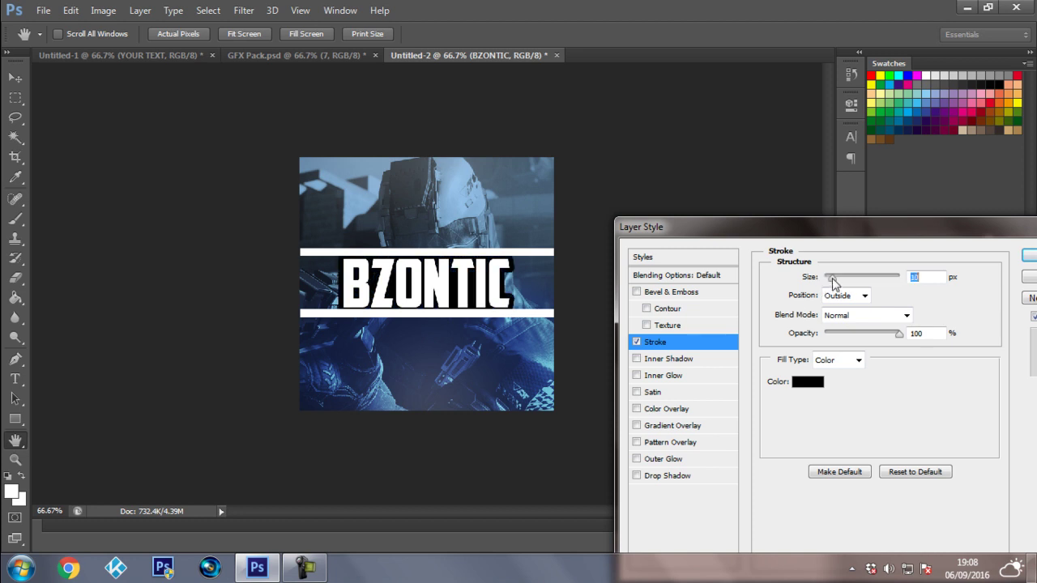
pyautogui.click(637, 342)
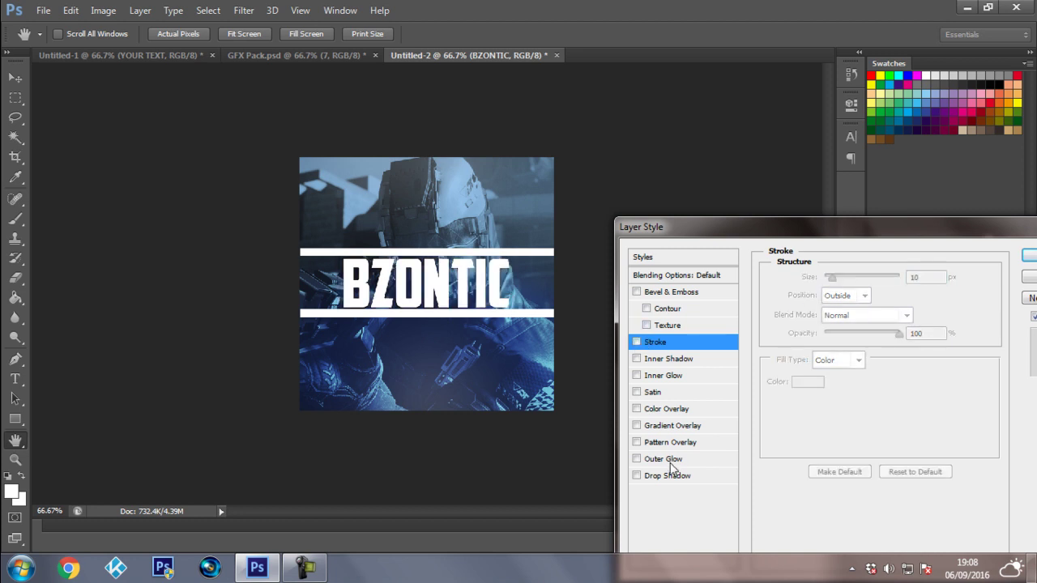
pyautogui.click(668, 426)
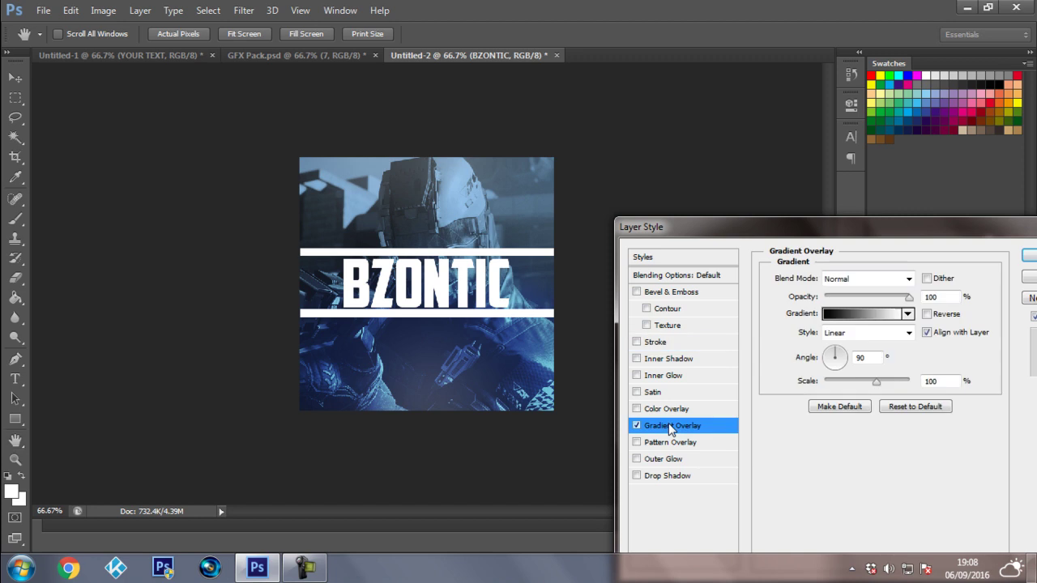
pyautogui.moveTo(874, 299); pyautogui.dragTo(861, 299)
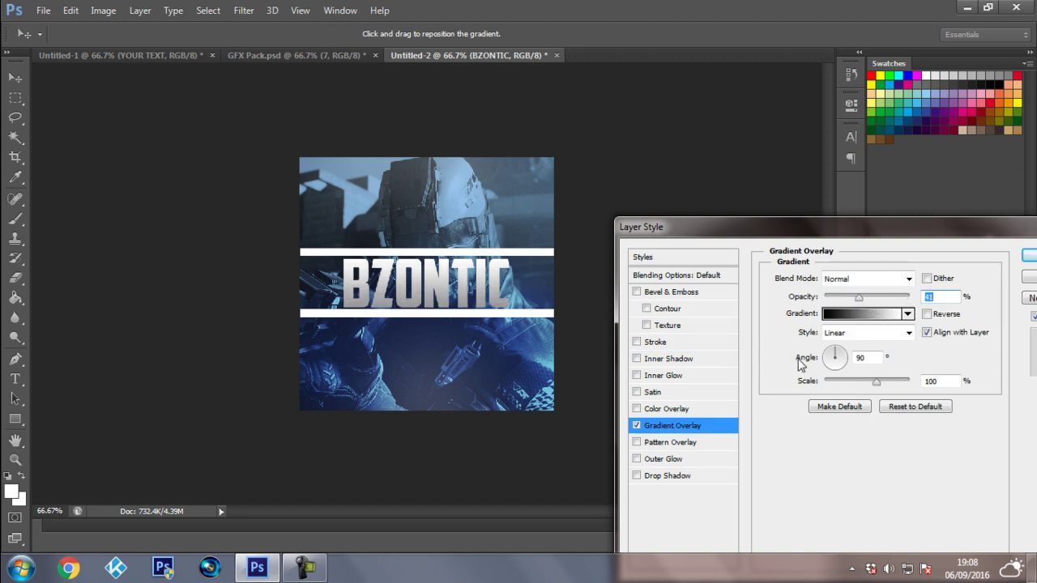
pyautogui.click(681, 479)
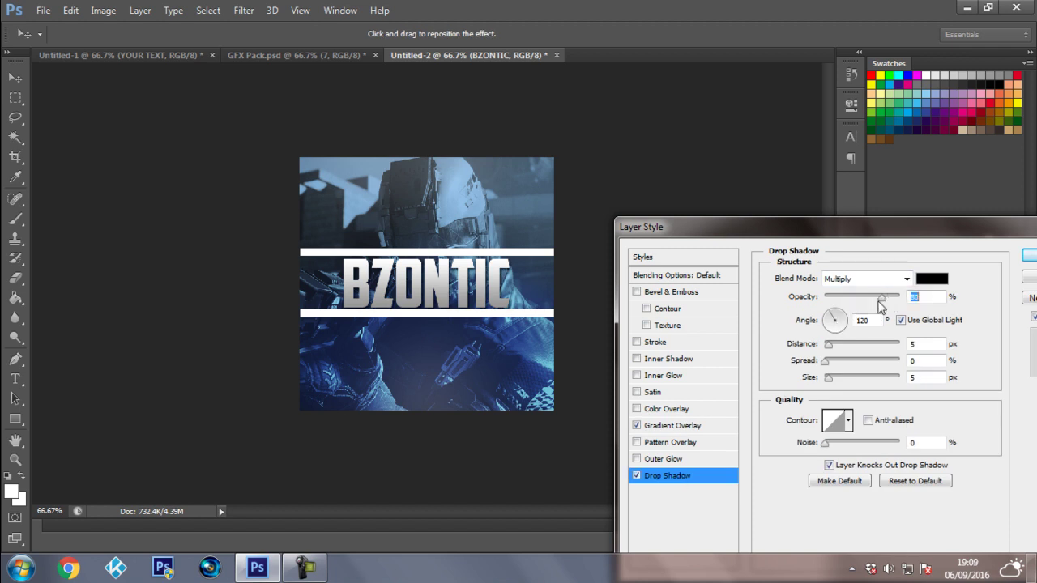
pyautogui.moveTo(881, 298); pyautogui.dragTo(856, 300)
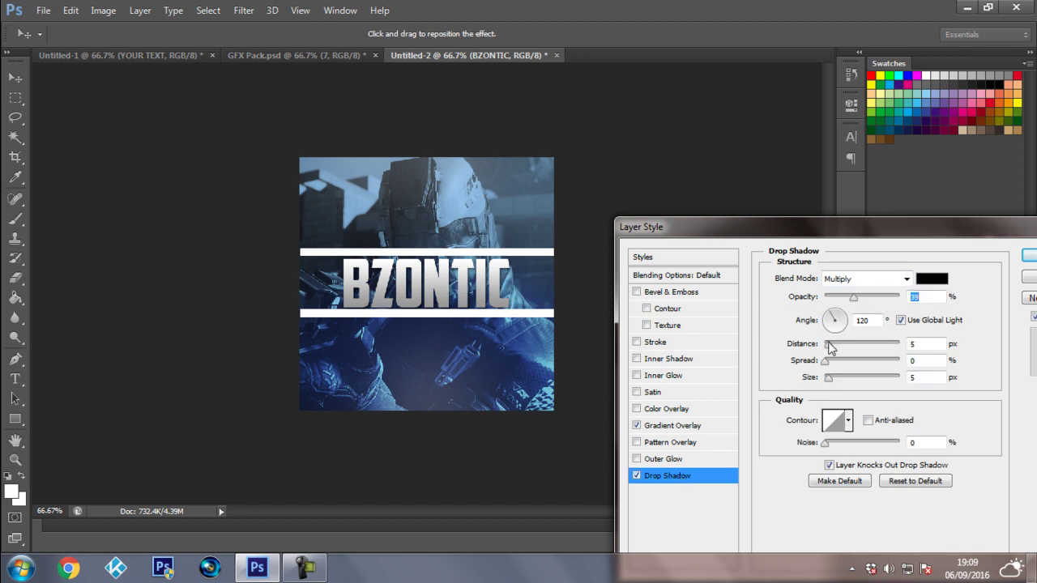
pyautogui.moveTo(828, 343); pyautogui.dragTo(826, 343)
pyautogui.click(637, 475)
pyautogui.click(637, 427)
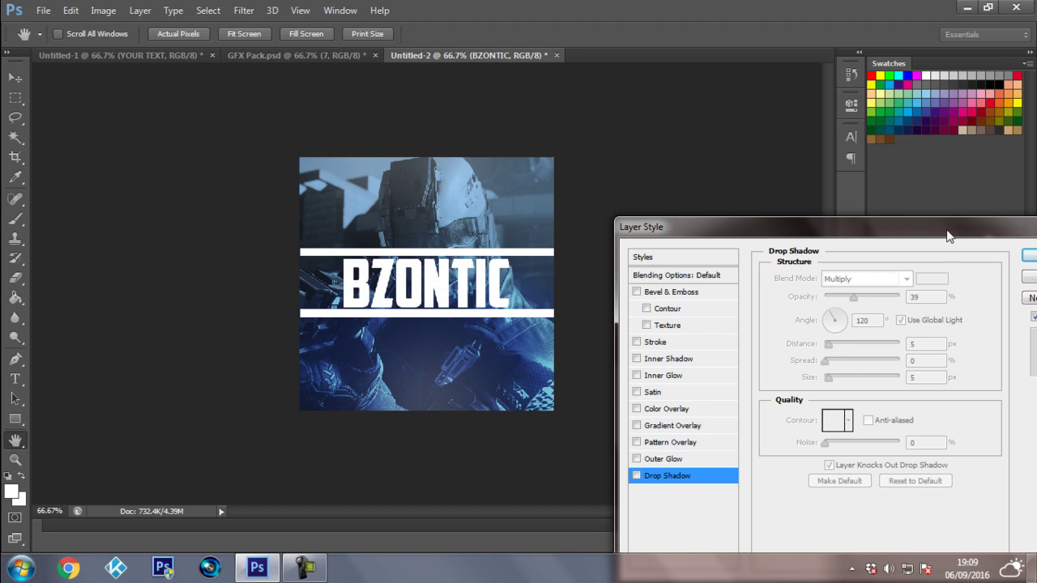
pyautogui.moveTo(919, 240); pyautogui.dragTo(874, 254)
pyautogui.click(940, 278)
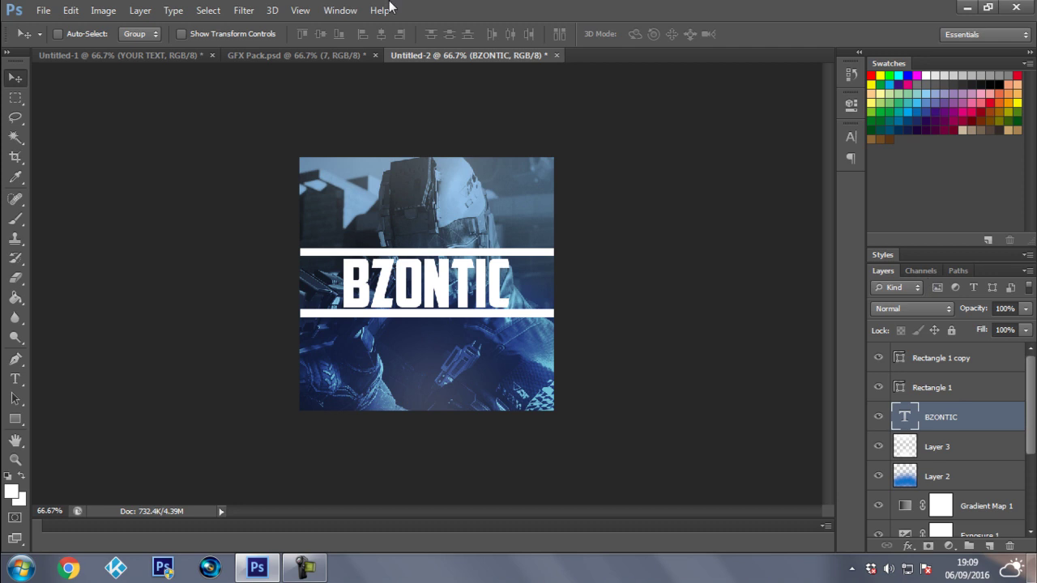
# Switch to Untitled-1, try replacing YOUR TEXT with BZONTIC, then cancel the edit
pyautogui.click(56, 55)
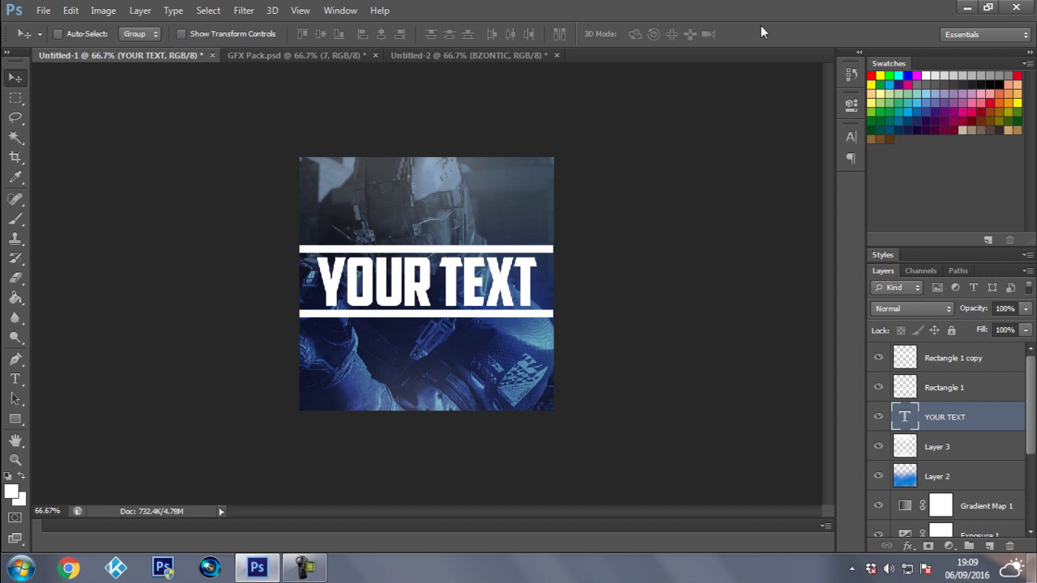
pyautogui.doubleClick(906, 416)
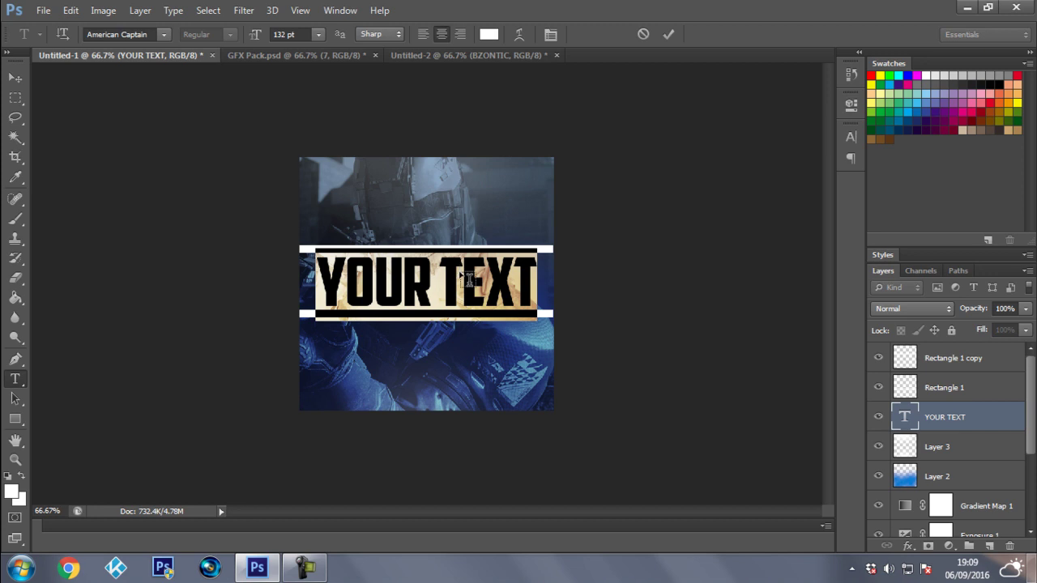
pyautogui.write('BZONTIC')
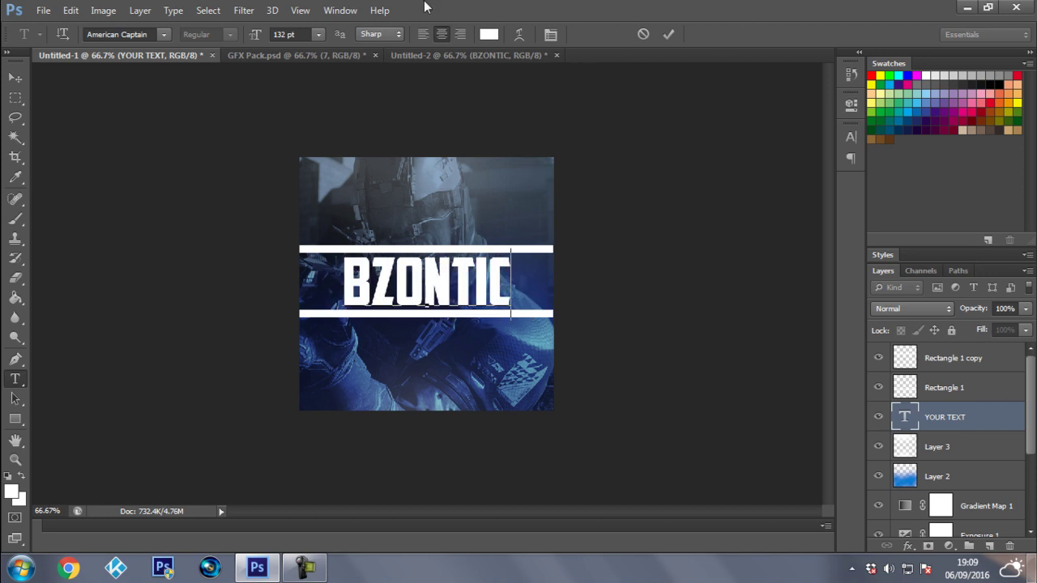
pyautogui.click(645, 35)
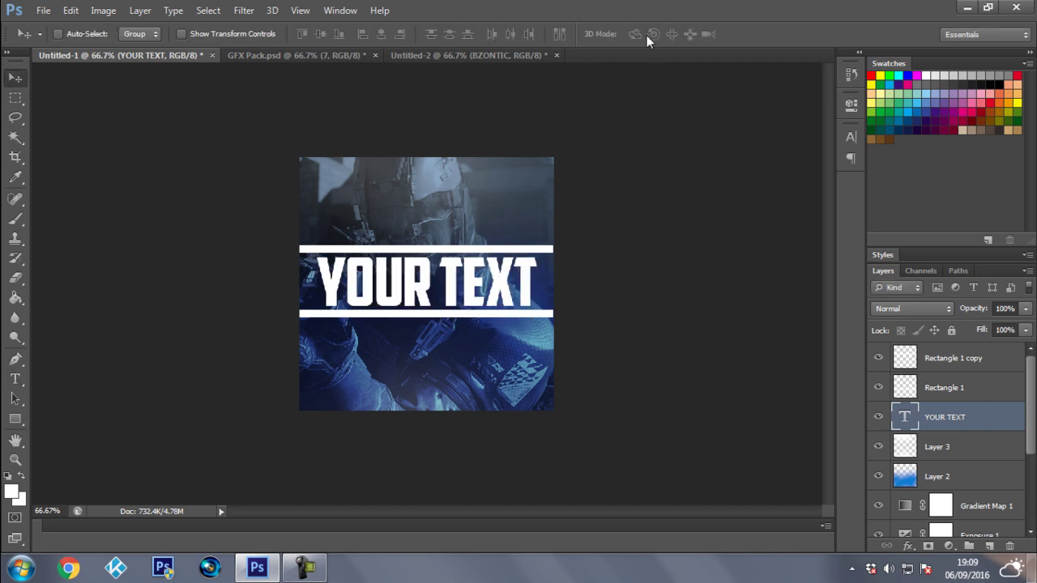